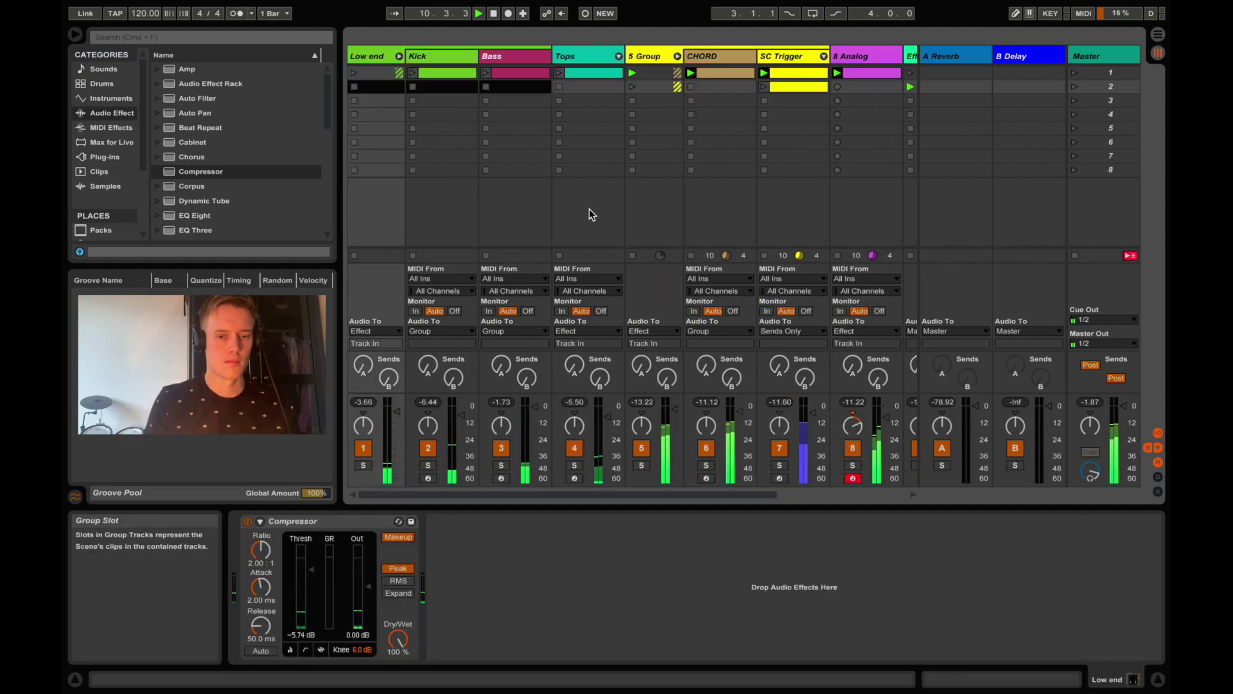
- Open the BazzISM2 plug-in editor of the Kick track in the Low end group
{"action": "scroll", "coordinate": [588, 209], "scroll_direction": "right", "scroll_amount": 4}
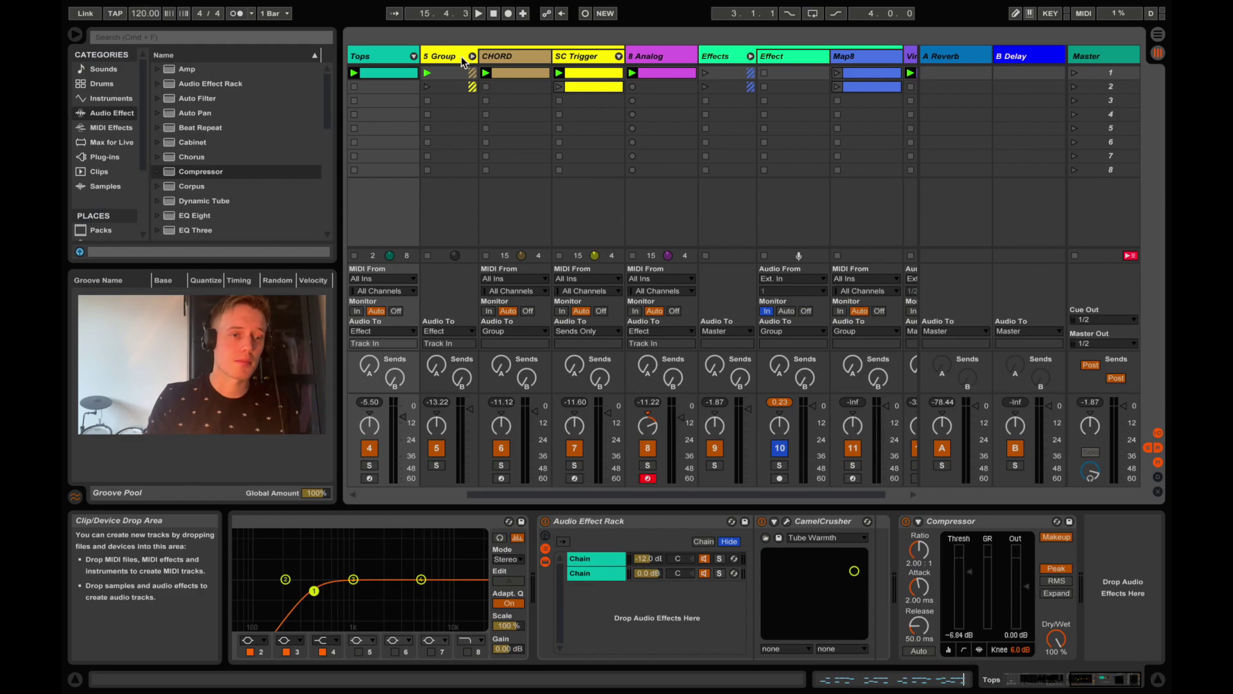
{"action": "scroll", "coordinate": [392, 51], "scroll_direction": "left", "scroll_amount": 3}
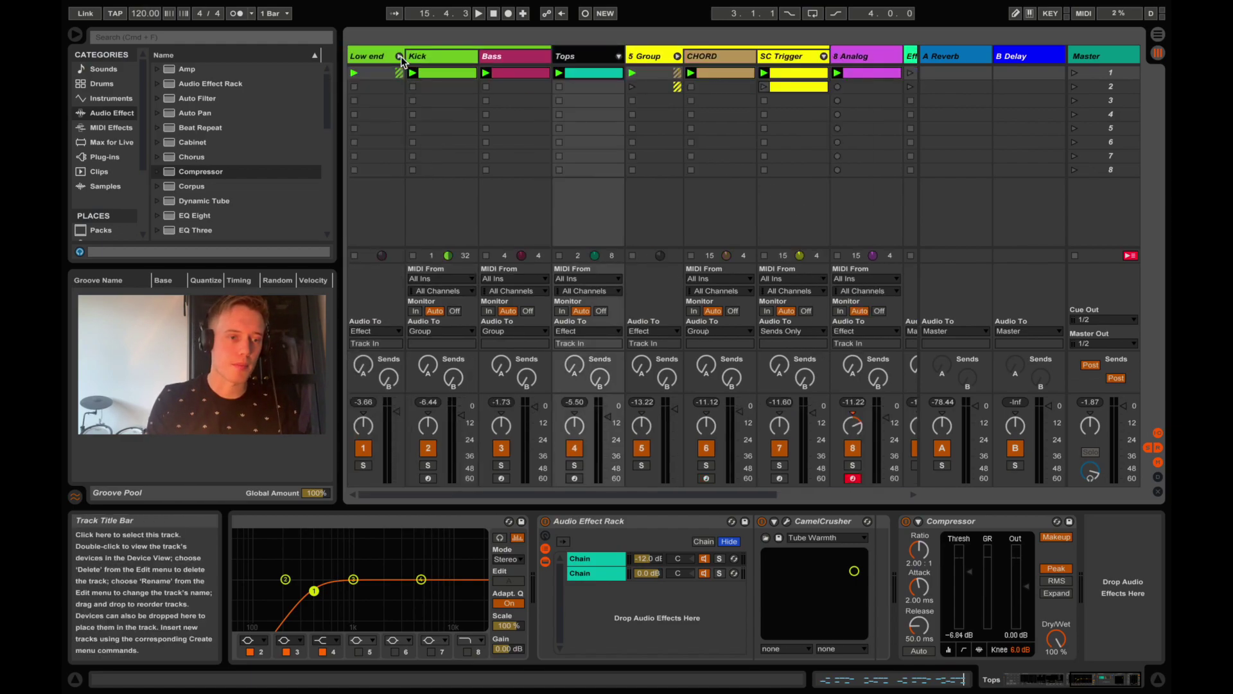
{"action": "left_click", "coordinate": [401, 57]}
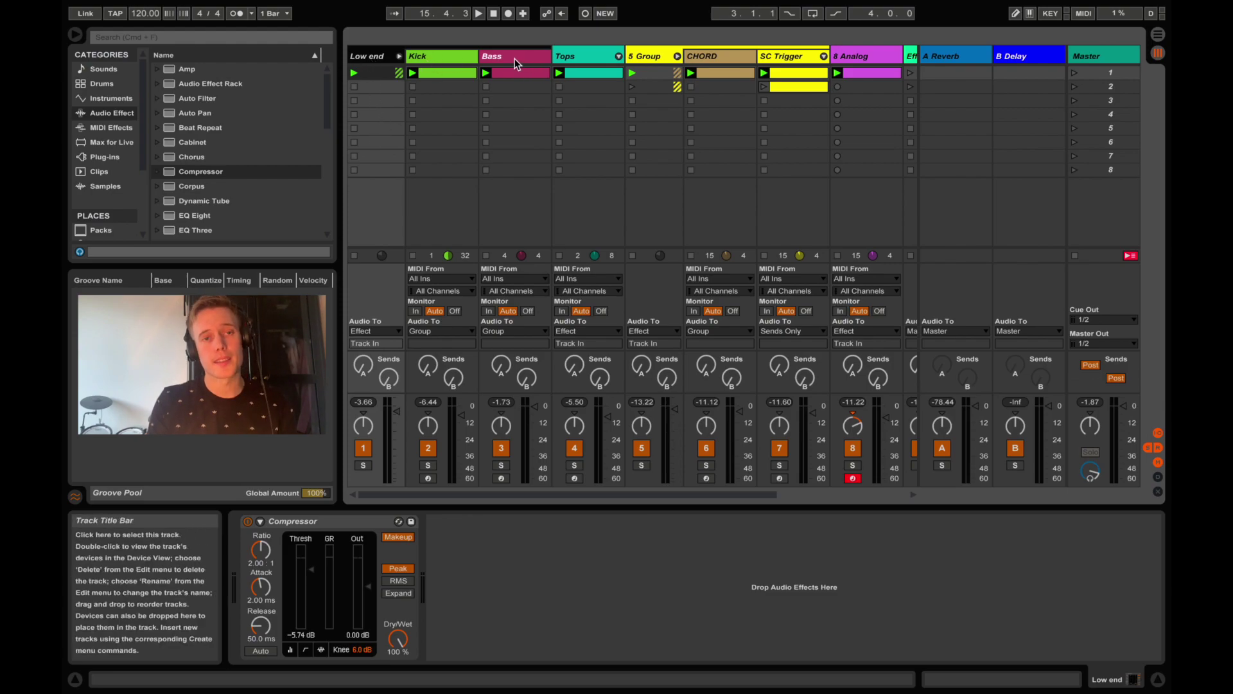
{"action": "left_click", "coordinate": [433, 54]}
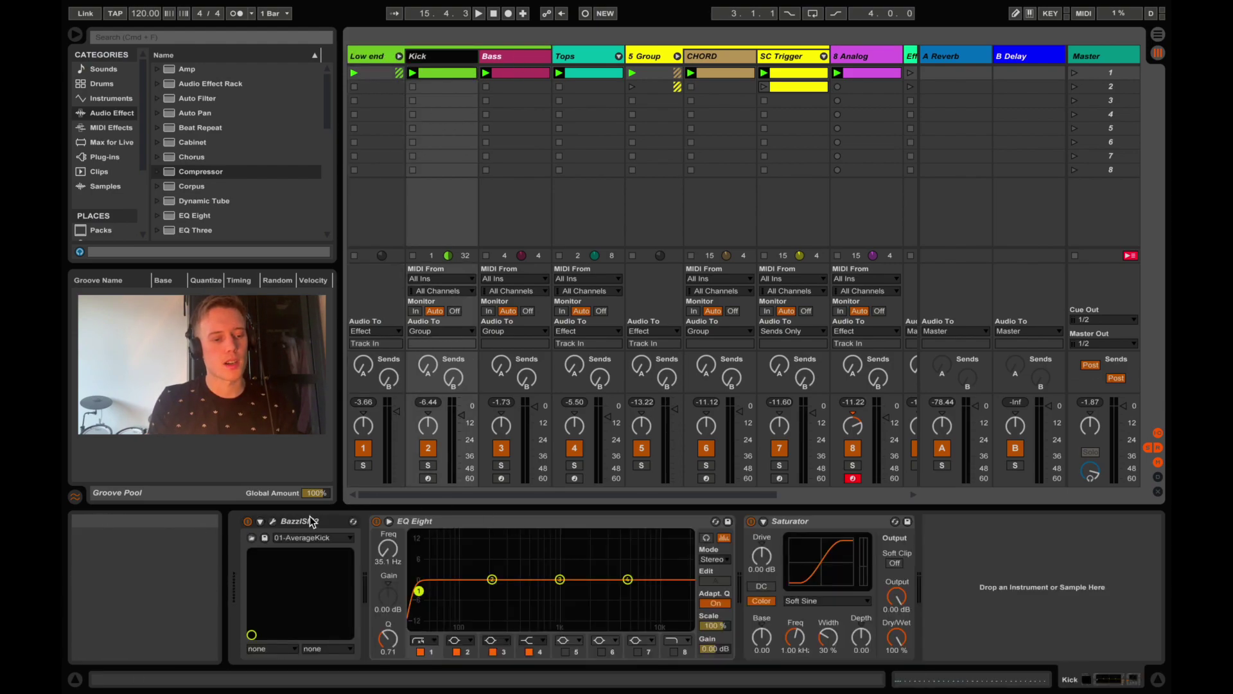
{"action": "left_click", "coordinate": [273, 522]}
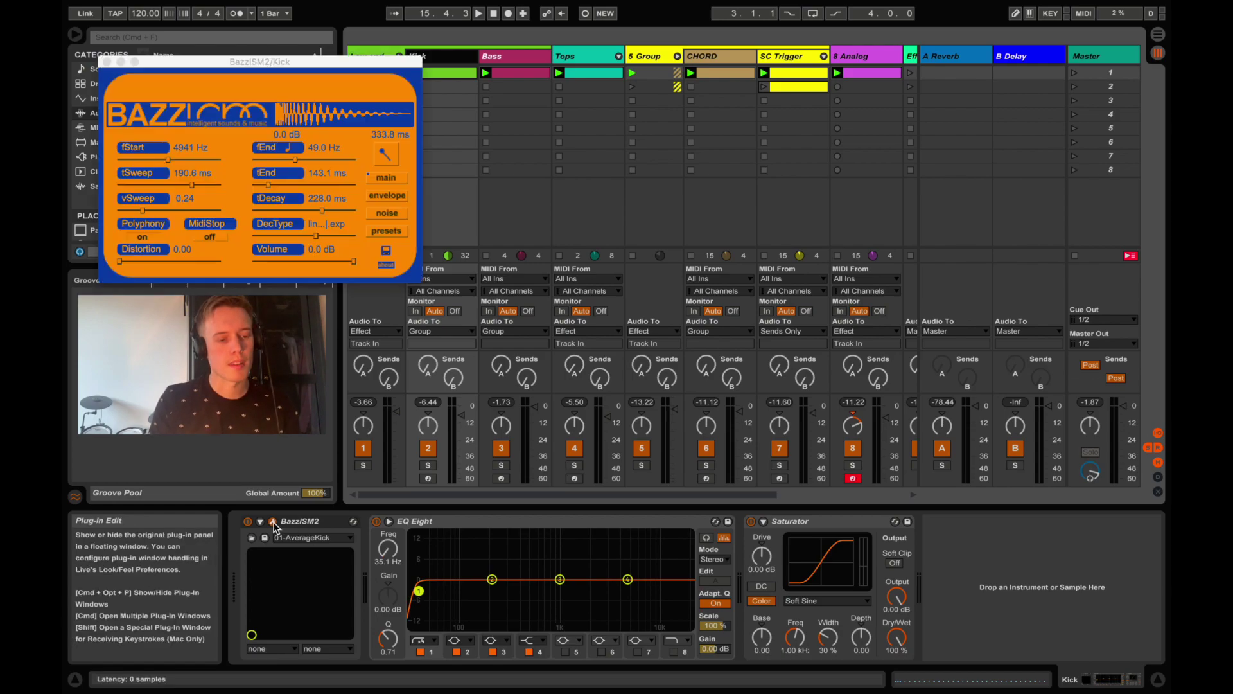
- Solo the Kick track and, while it plays, set BazzISM2's tSweep to about 210 ms and tDecay to about 241 ms
{"action": "left_click", "coordinate": [427, 465]}
{"action": "key", "text": "space"}
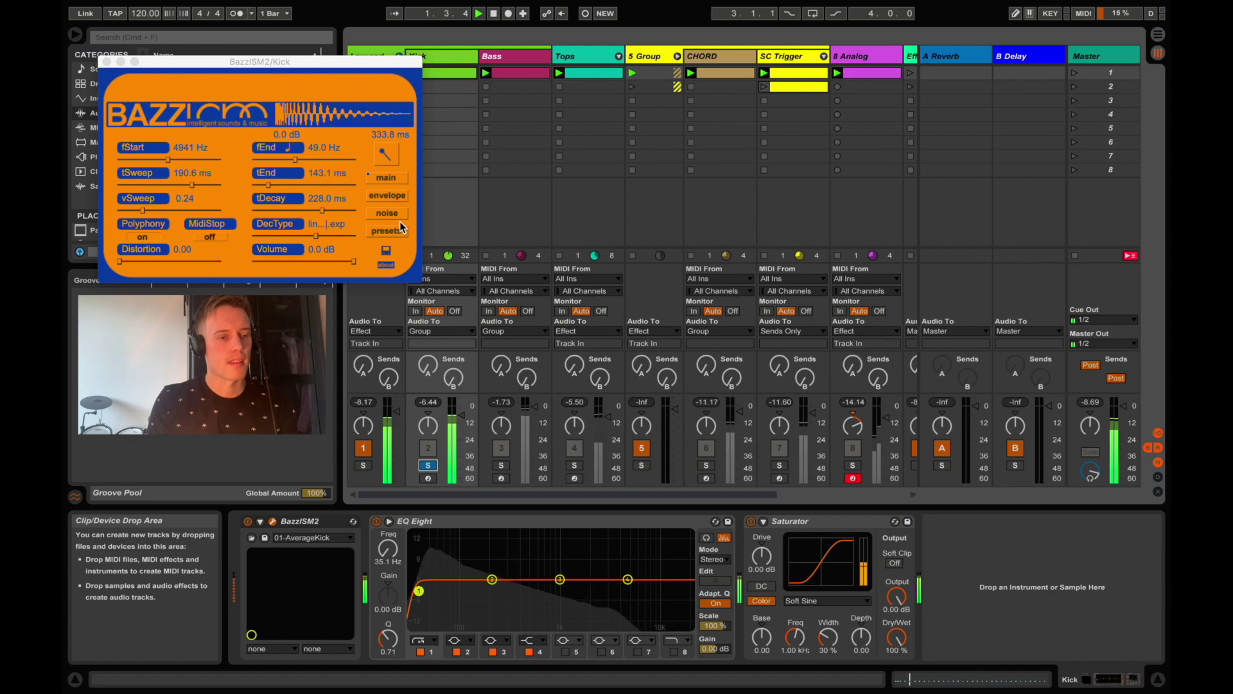
{"action": "key", "text": "space"}
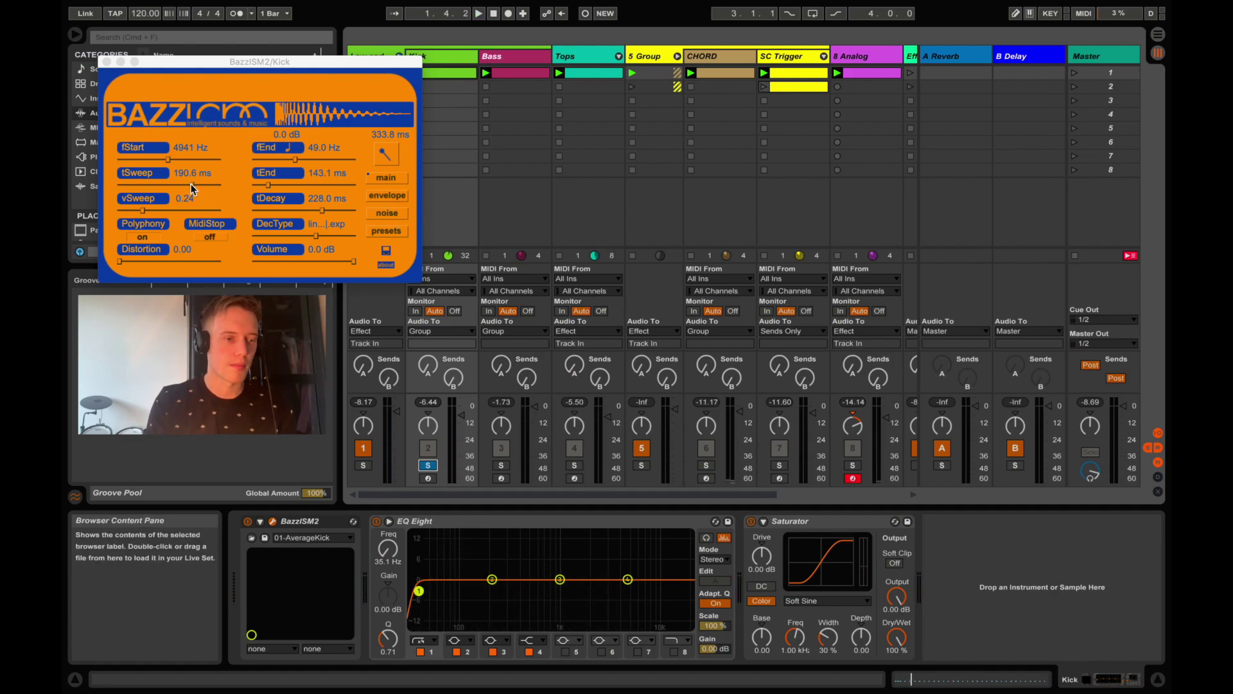
{"action": "key", "text": "space"}
{"action": "mouse_move", "coordinate": [192, 189]}
{"action": "left_mouse_down"}
{"action": "mouse_move", "coordinate": [154, 189]}
{"action": "mouse_move", "coordinate": [200, 191]}
{"action": "left_mouse_up"}
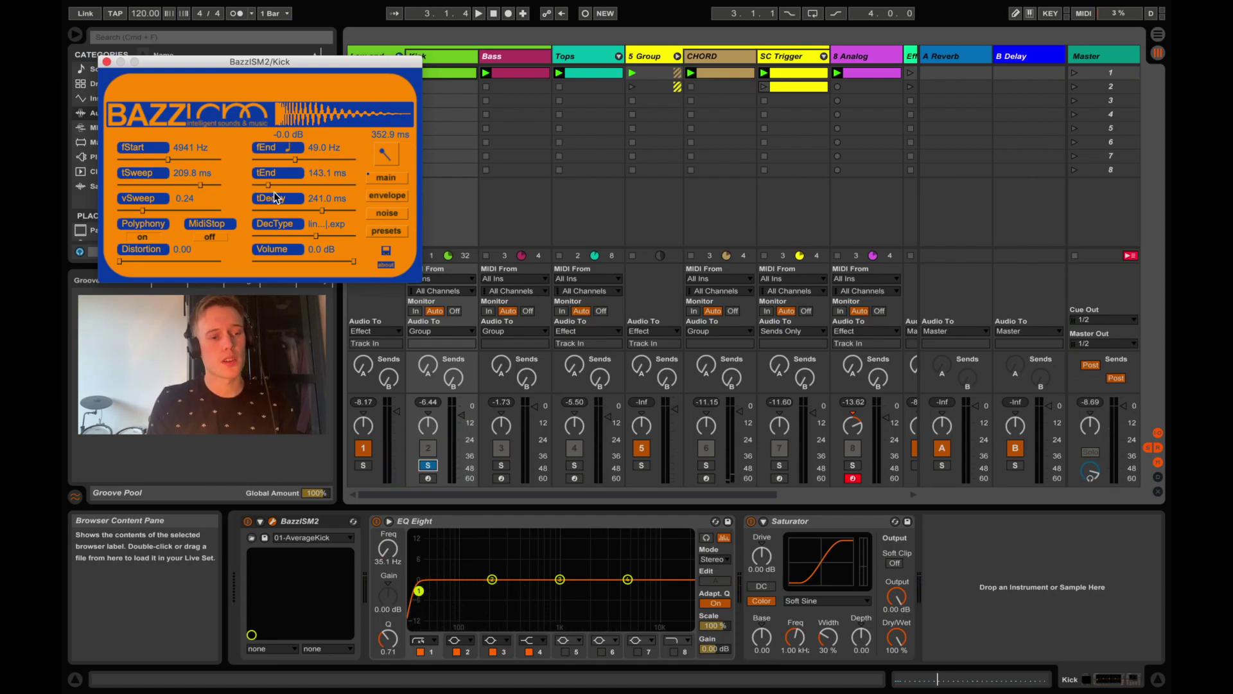
- View the note frequencies available for BazzISM2's fEnd and close the plug-in editor
{"action": "left_click", "coordinate": [287, 147]}
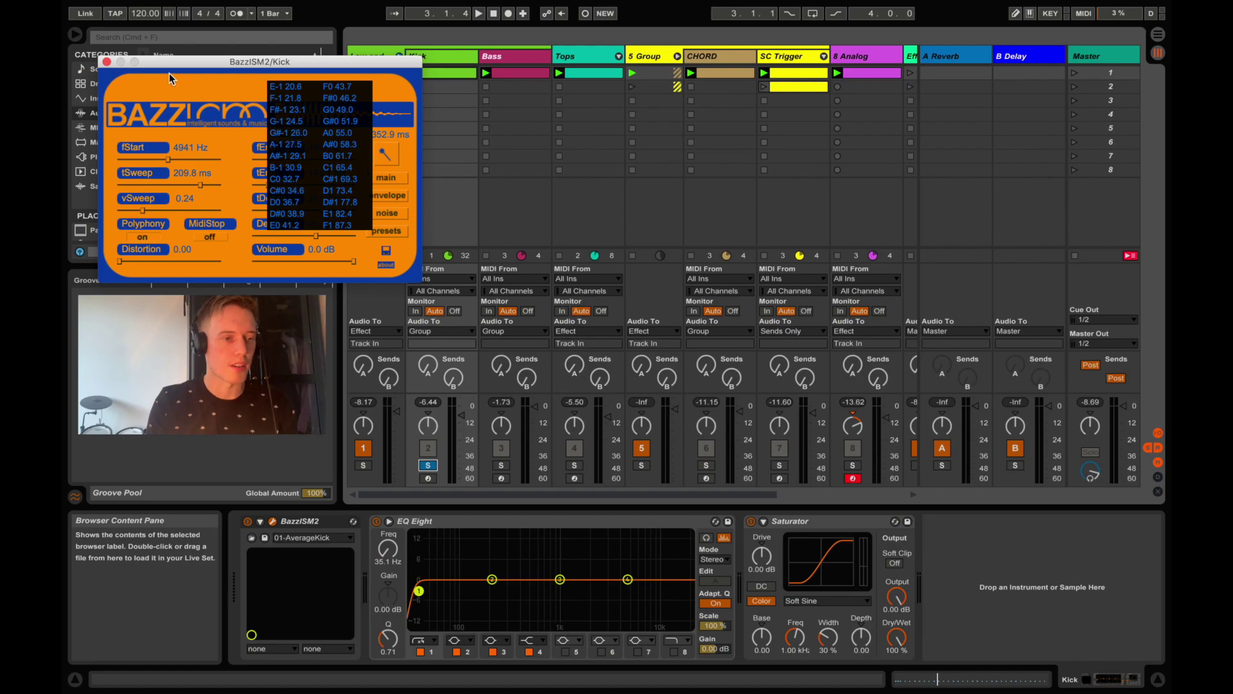
{"action": "left_click", "coordinate": [106, 65]}
{"action": "left_click", "coordinate": [106, 62]}
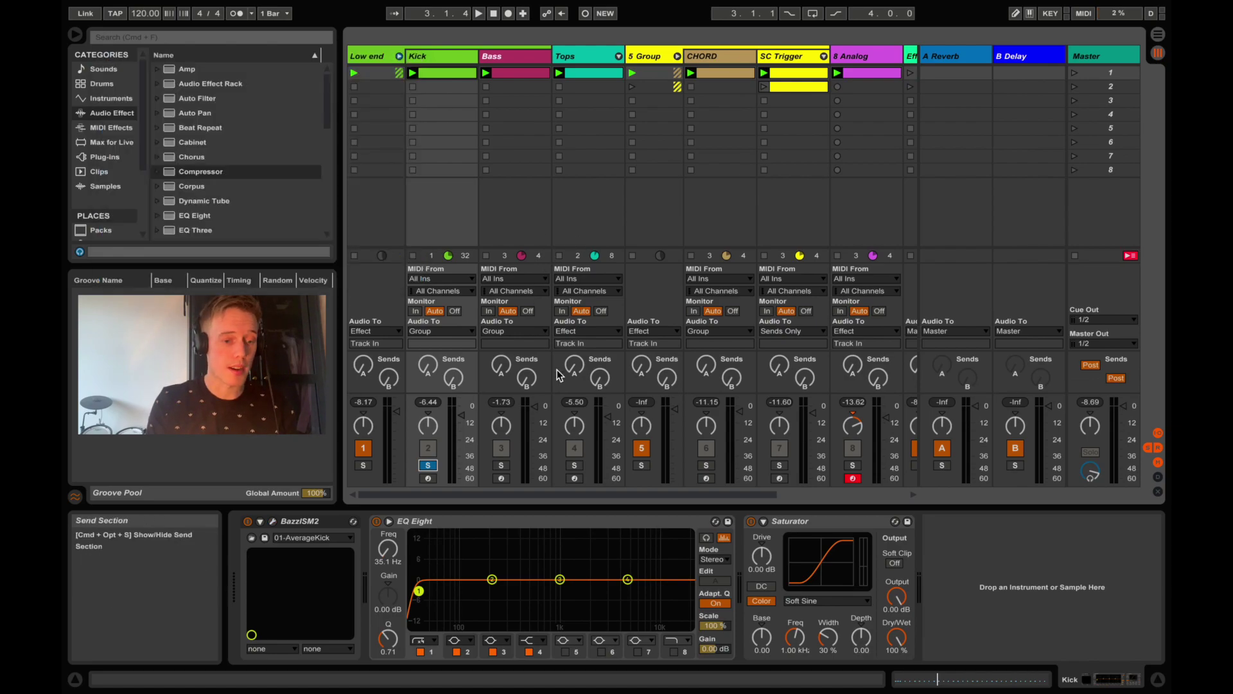
- Display the settings of the active yellow oscillator in the Bass track's Operator
{"action": "left_click", "coordinate": [511, 58]}
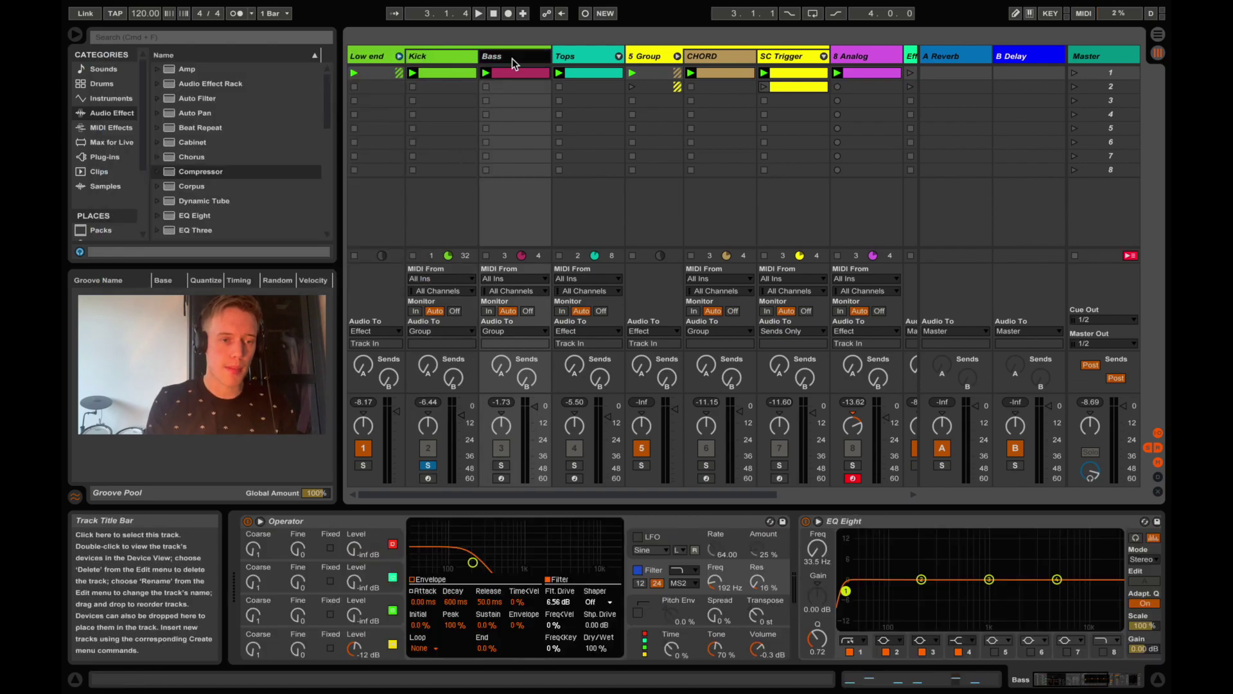
{"action": "left_click", "coordinate": [345, 524]}
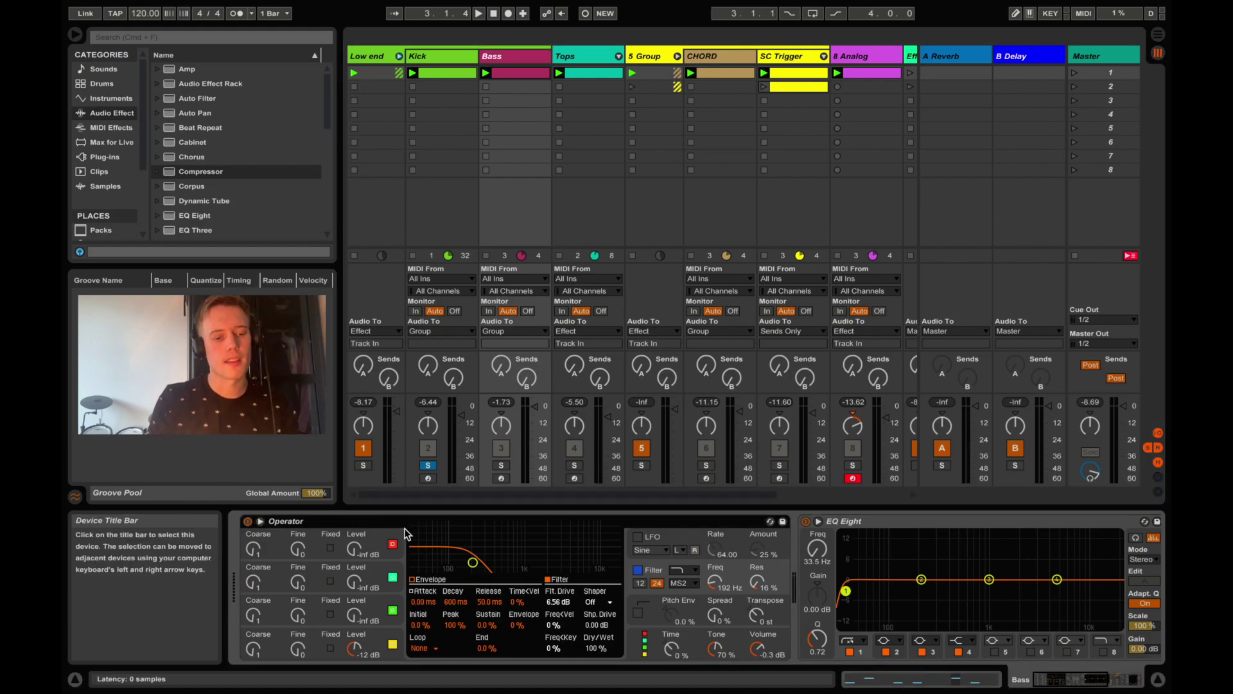
{"action": "left_click", "coordinate": [380, 645]}
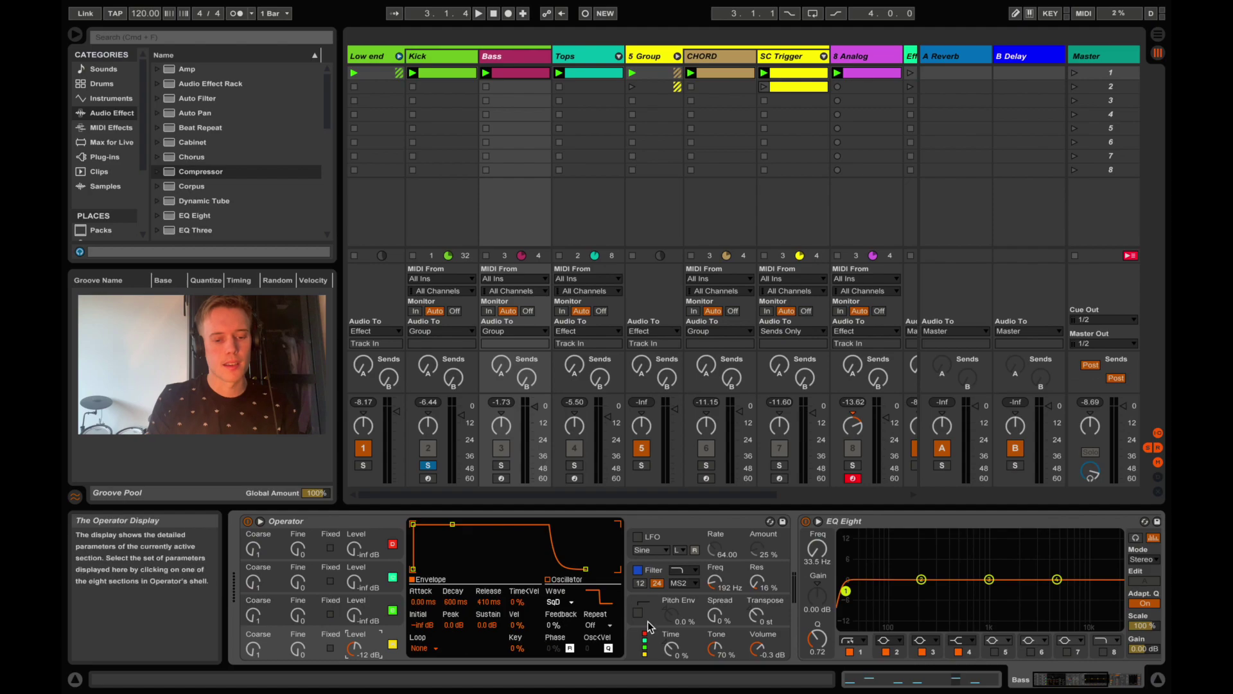
- Review Operator's filter frequency and circuit types, and set the filter drive to 6.38 dB
{"action": "left_click", "coordinate": [718, 579]}
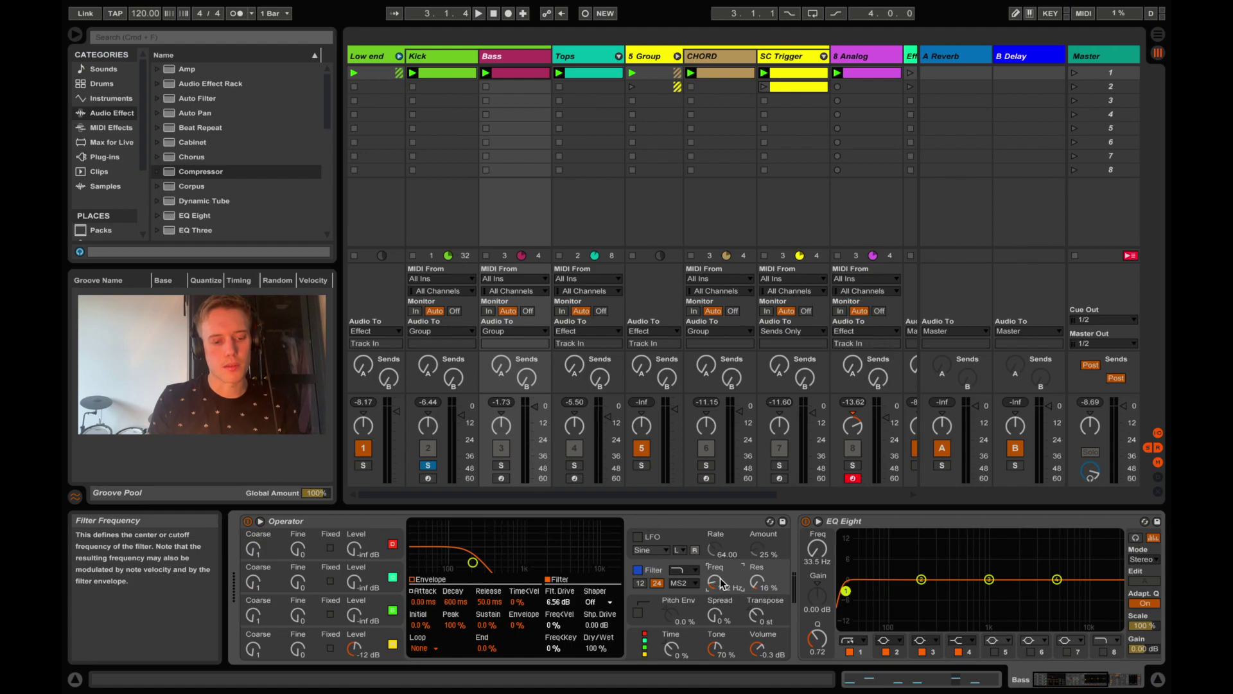
{"action": "left_click", "coordinate": [696, 583]}
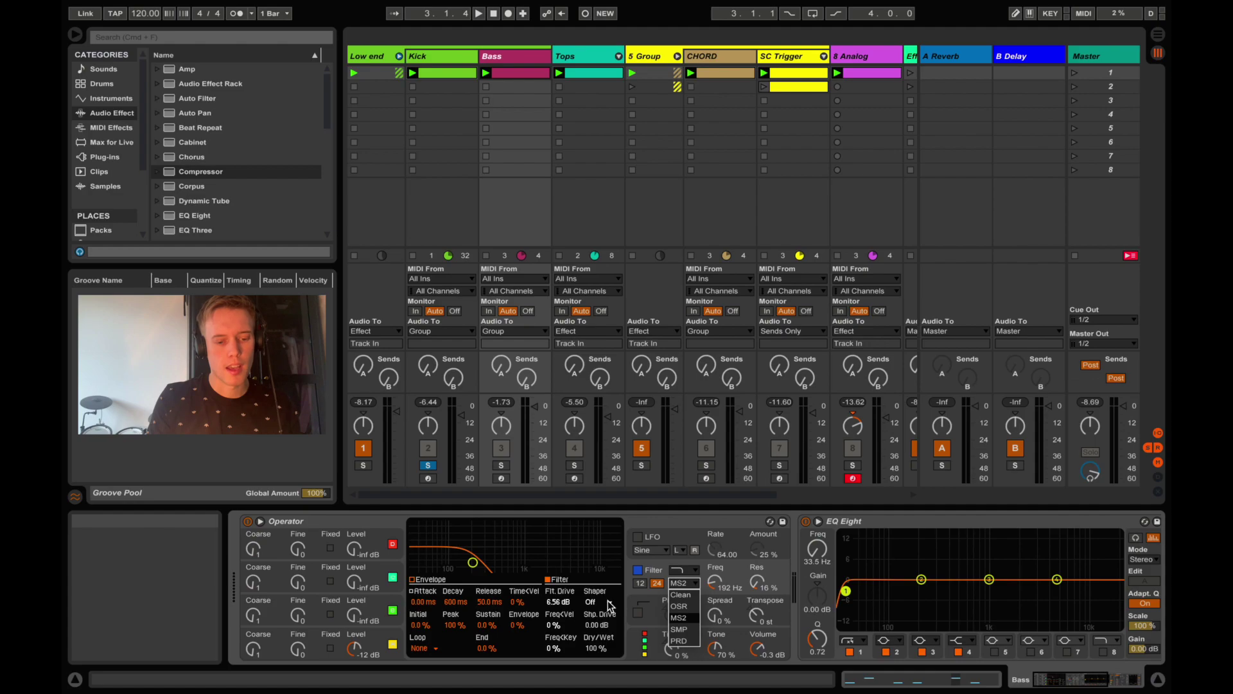
{"action": "left_click", "coordinate": [558, 602]}
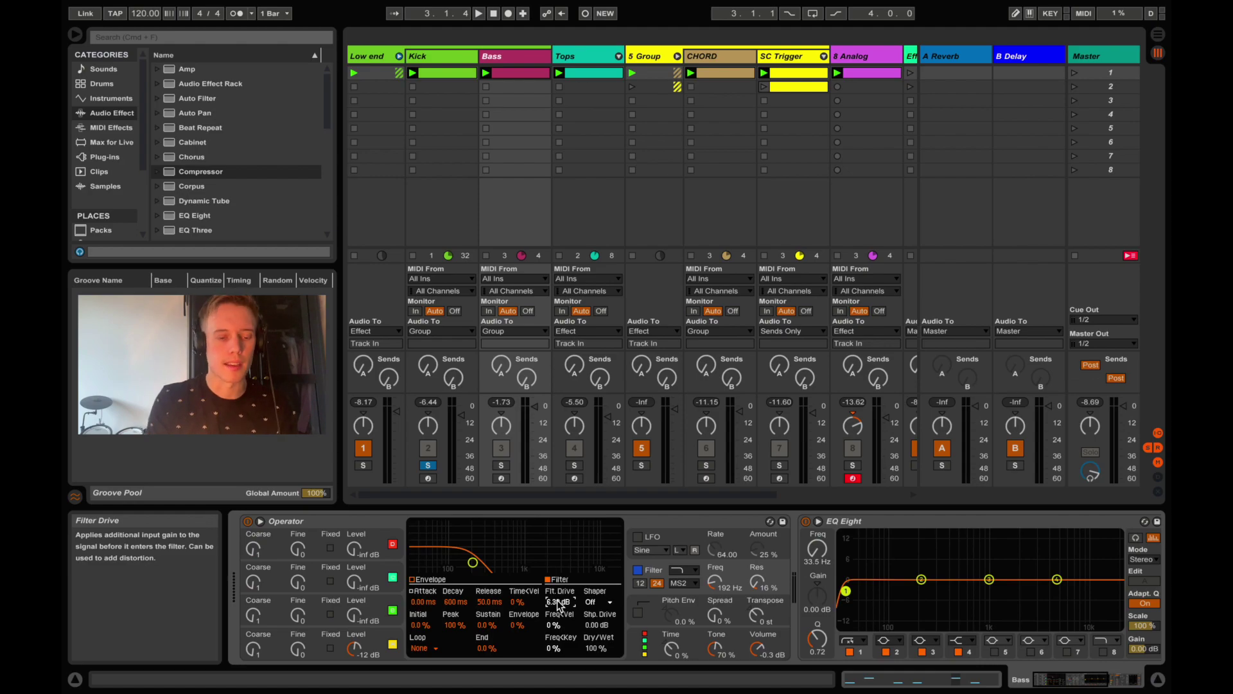
- Solo and play the Low end group, and review the Bass track's EQ Eight and sidechained Compressor
{"action": "left_click", "coordinate": [364, 466]}
{"action": "key", "text": "space"}
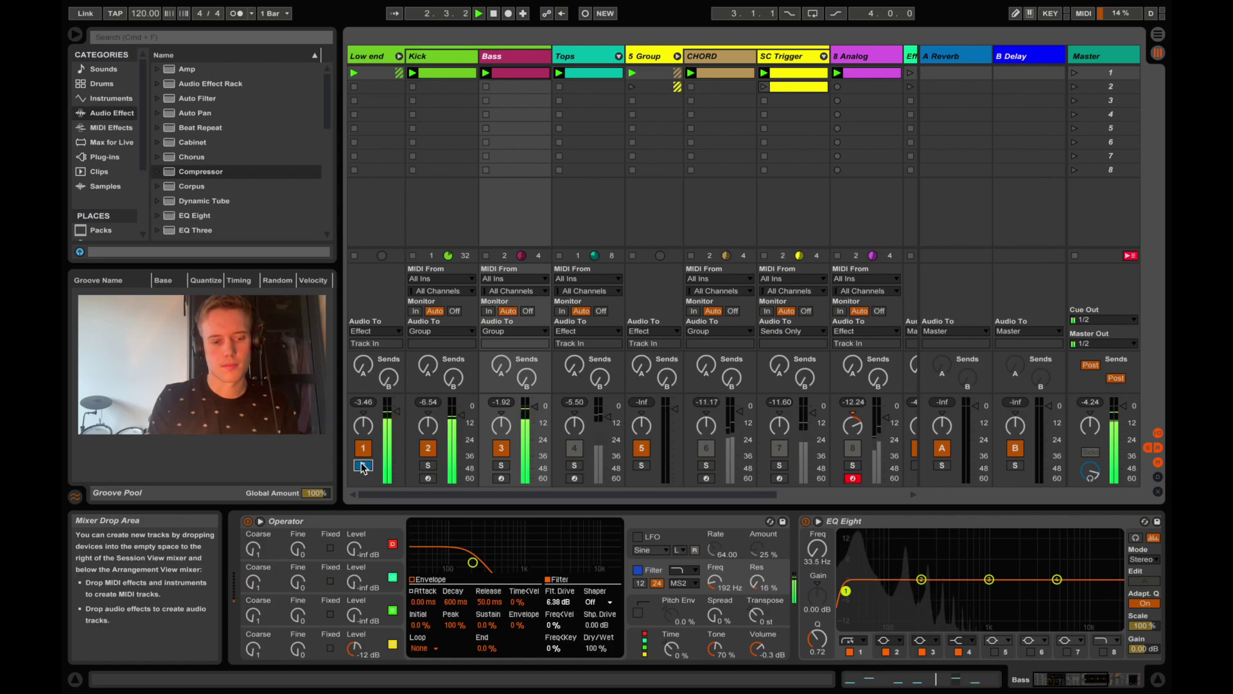
{"action": "scroll", "coordinate": [610, 598], "scroll_direction": "right", "scroll_amount": 5}
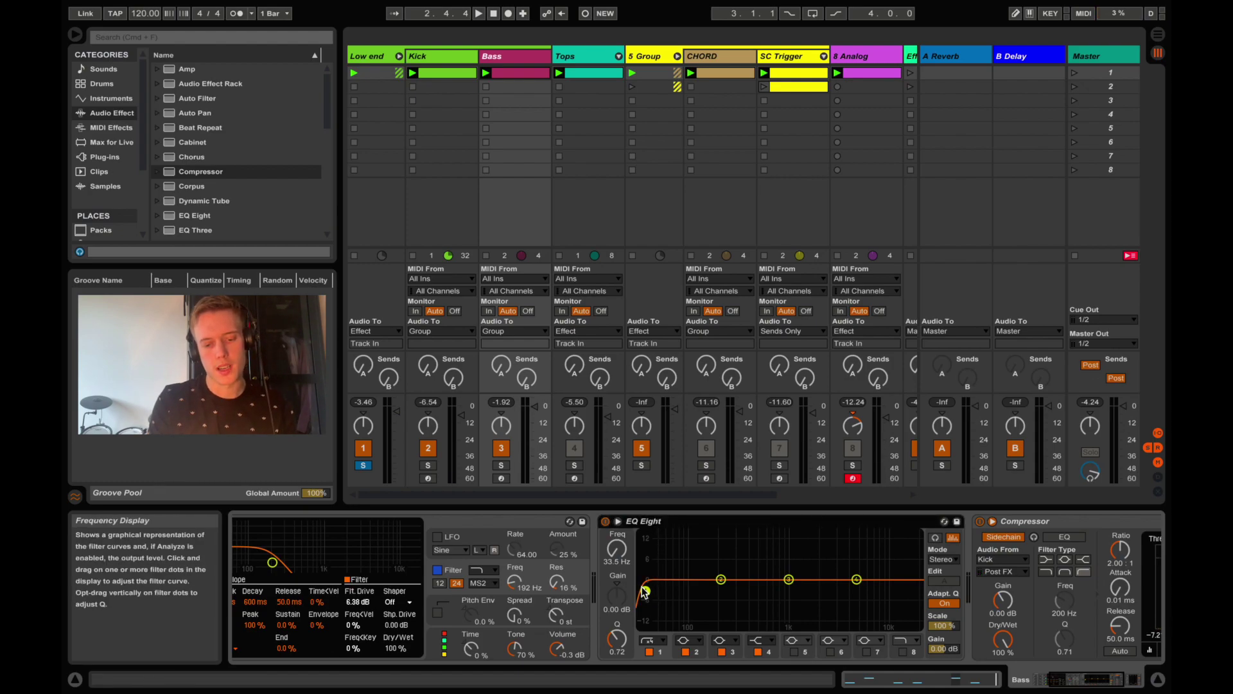
{"action": "scroll", "coordinate": [644, 591], "scroll_direction": "right", "scroll_amount": 5}
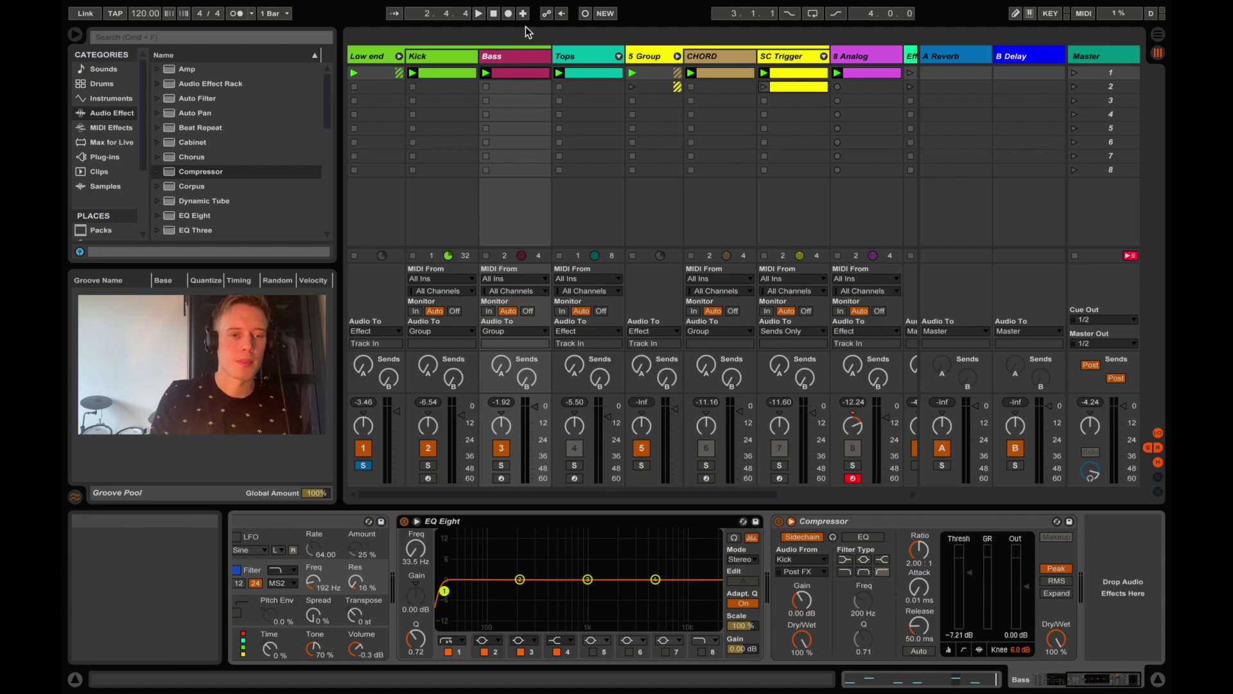
- Fold the Low end group and play the Tops track soloed
{"action": "left_click", "coordinate": [398, 55]}
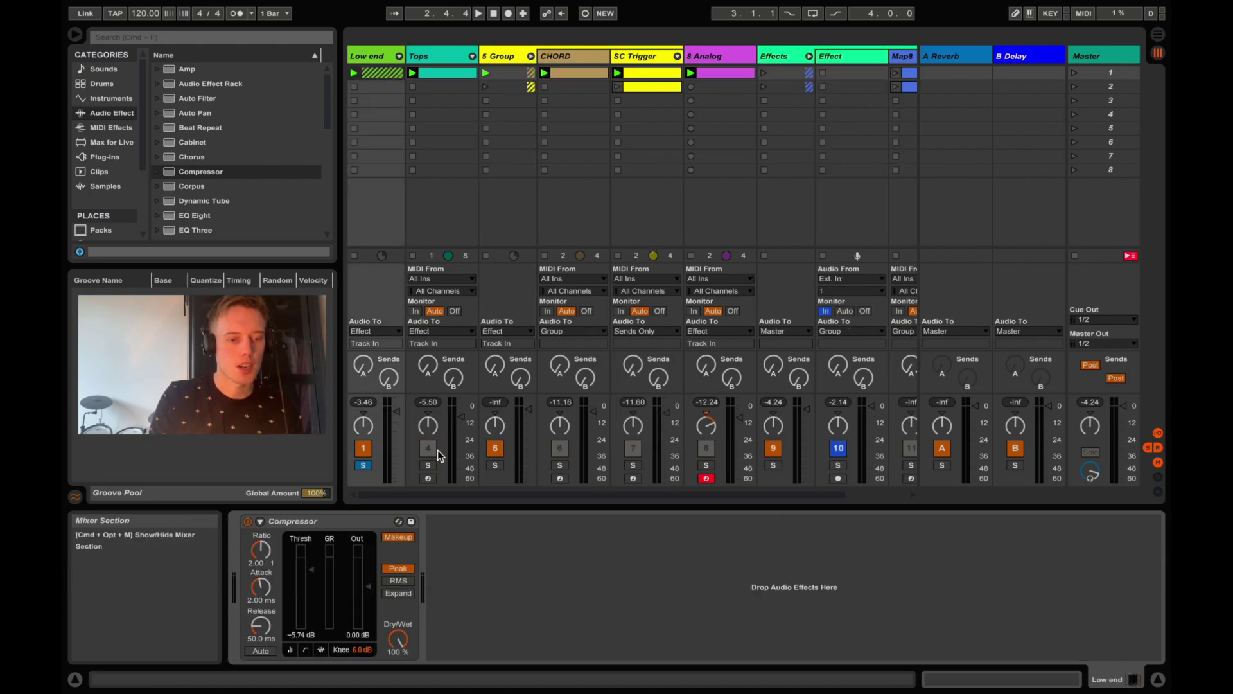
{"action": "left_click", "coordinate": [427, 465]}
{"action": "key", "text": "space"}
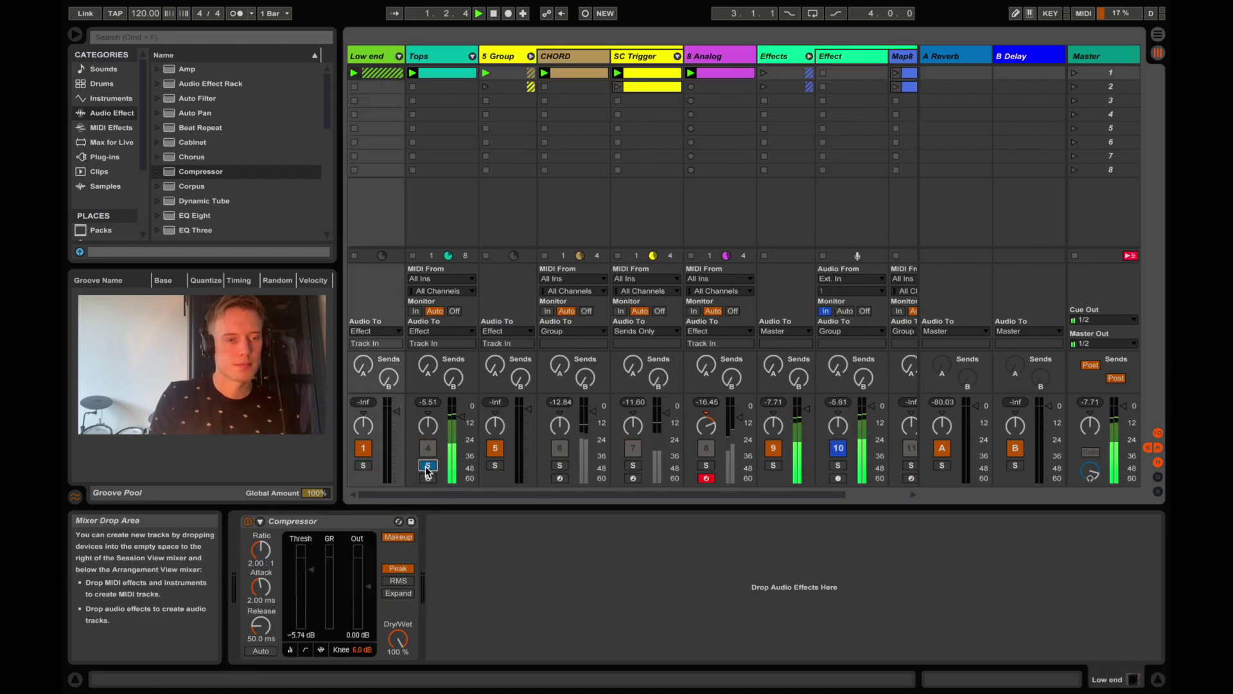
- Show the Tops track's Drum Rack, stop playback, and audition its percussion and hi-hat pads
{"action": "left_click", "coordinate": [432, 54]}
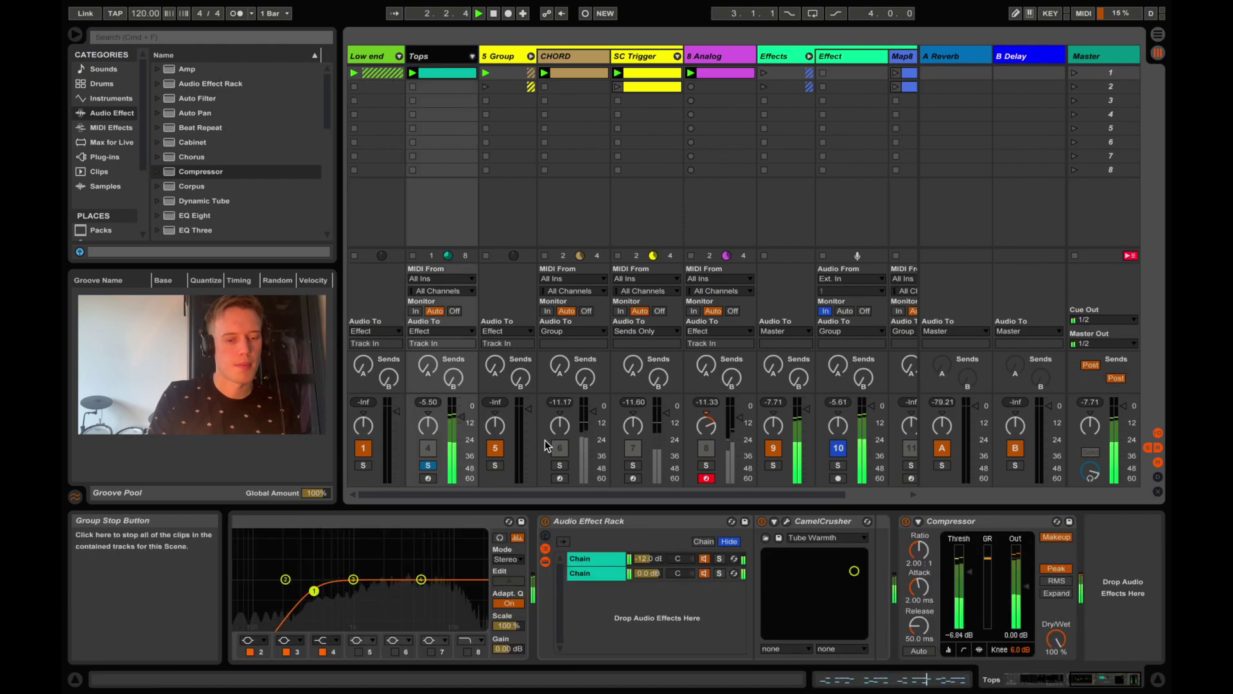
{"action": "left_click", "coordinate": [566, 525]}
{"action": "scroll", "coordinate": [568, 528], "scroll_direction": "left", "scroll_amount": 10}
{"action": "key", "text": "space"}
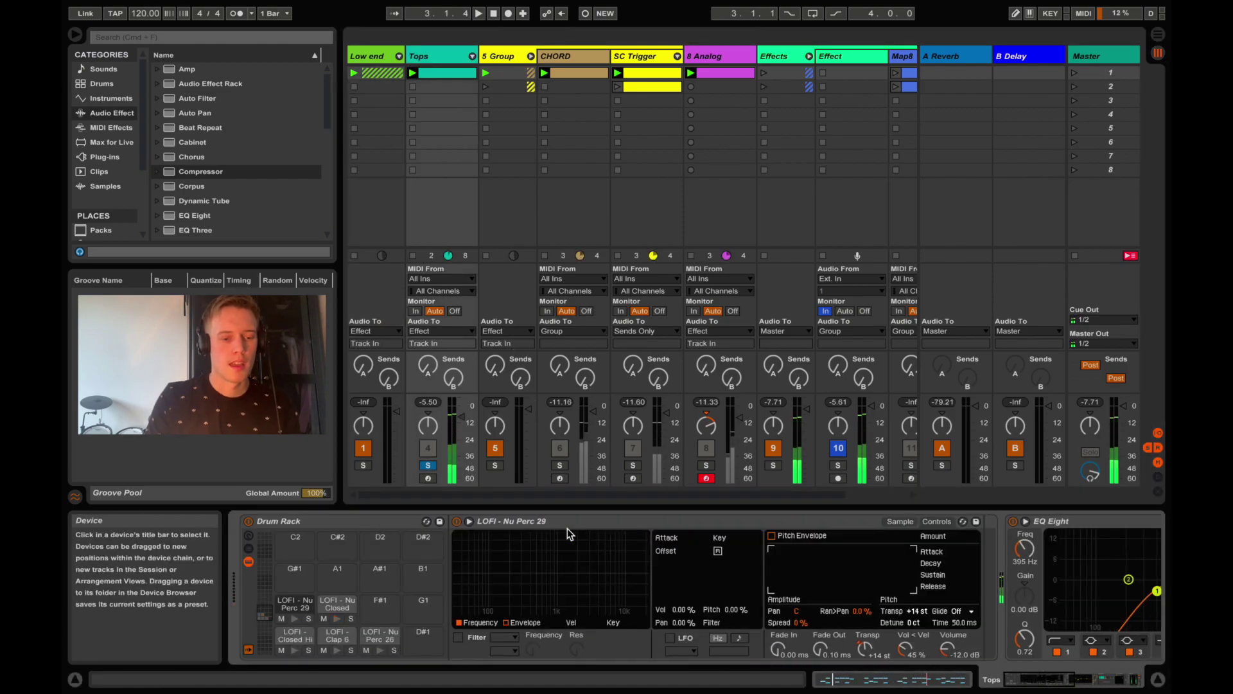
{"action": "left_click", "coordinate": [295, 620]}
{"action": "left_click", "coordinate": [337, 620]}
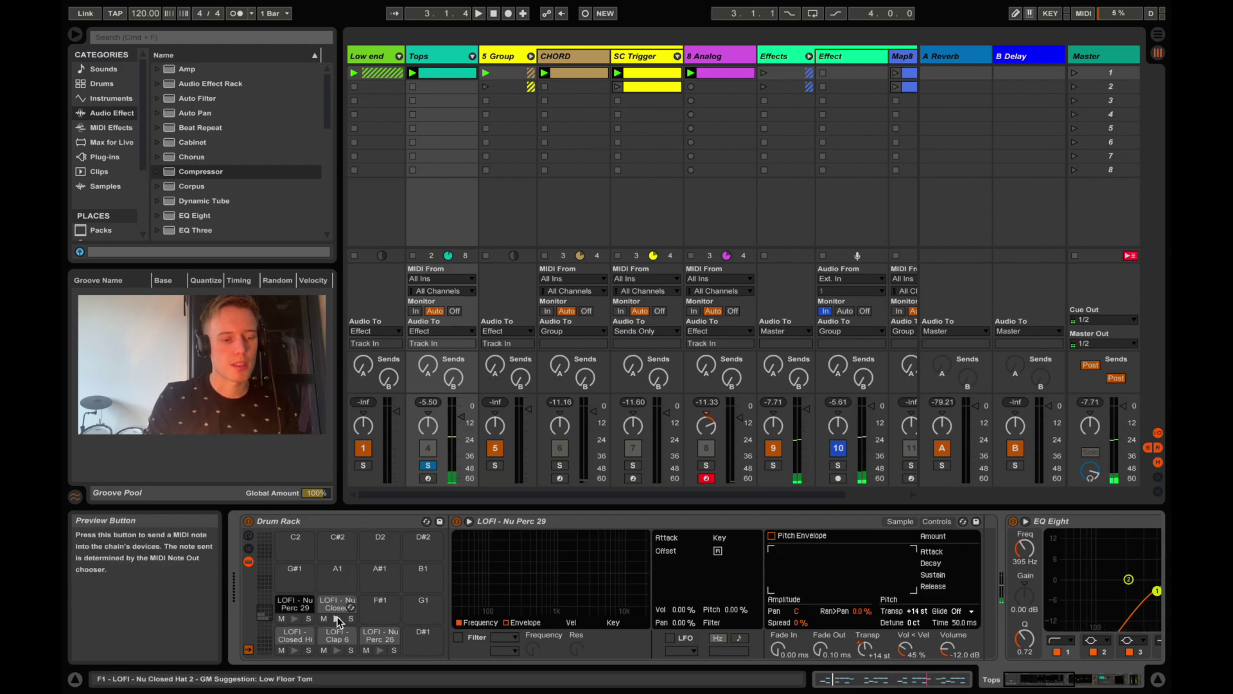
{"action": "left_click", "coordinate": [291, 652]}
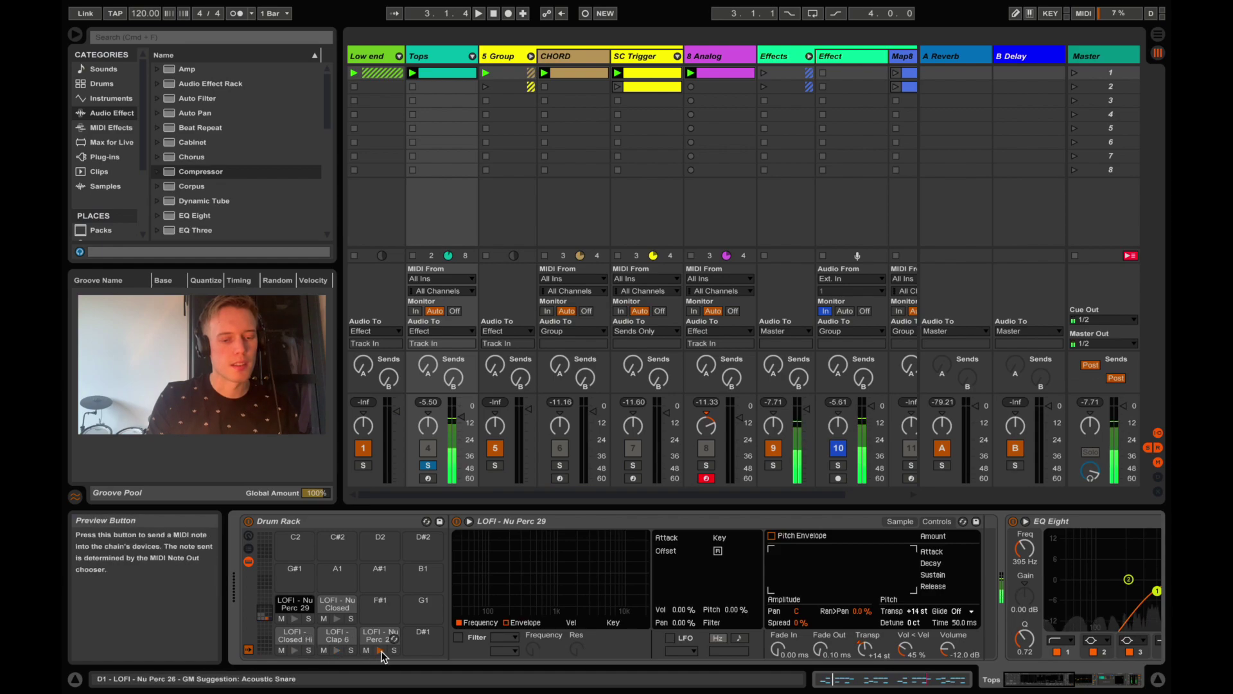
- Review the Tops track's EQ Eight and Audio Effect Rack, including the first chain's CamelCrusher plug-in editor
{"action": "scroll", "coordinate": [523, 584], "scroll_direction": "right", "scroll_amount": 5}
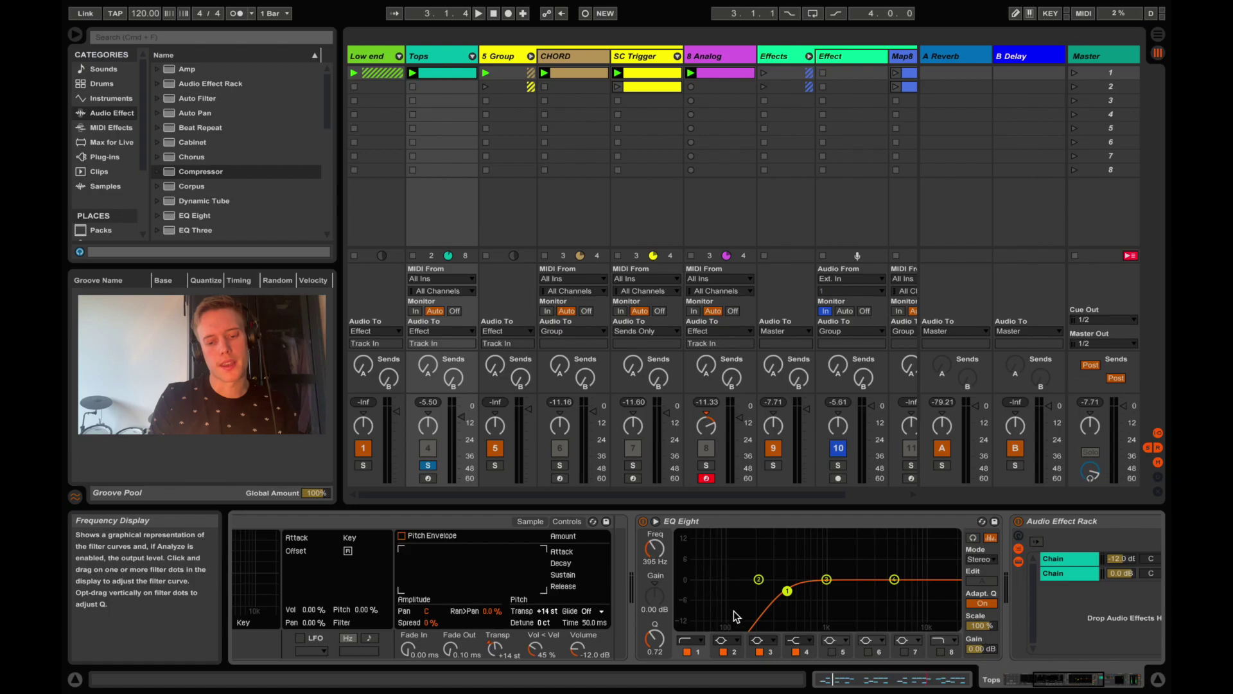
{"action": "scroll", "coordinate": [736, 617], "scroll_direction": "right", "scroll_amount": 5}
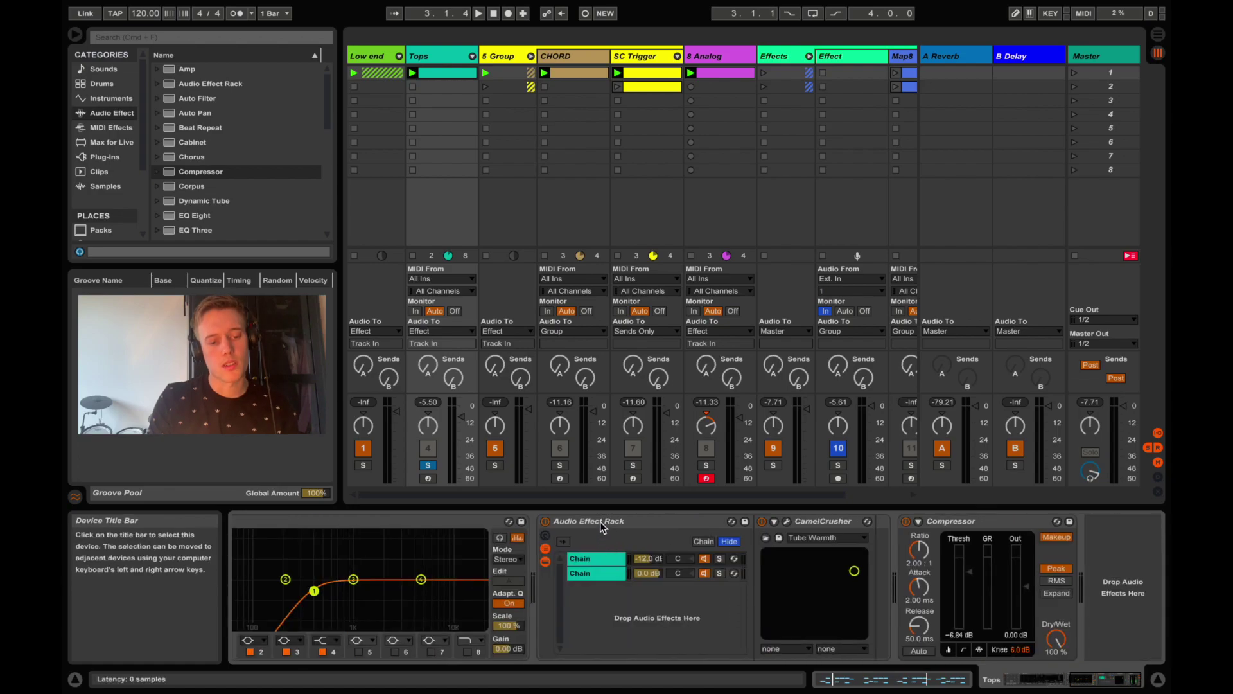
{"action": "left_click", "coordinate": [600, 559]}
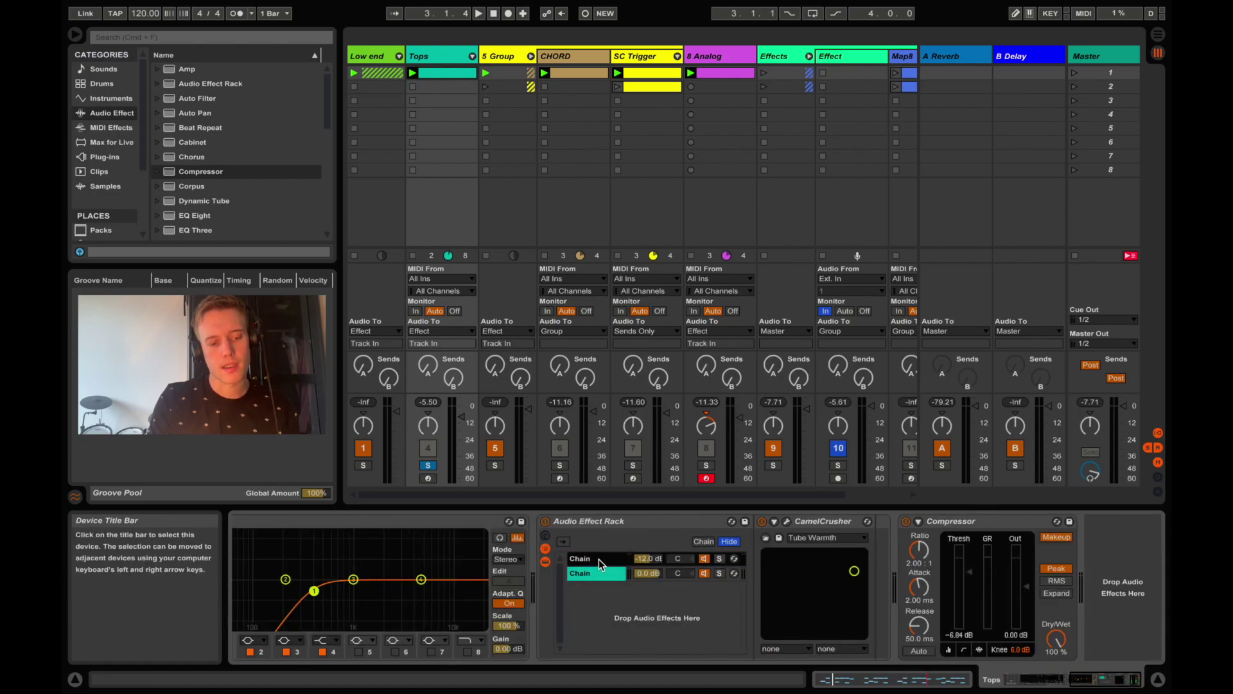
{"action": "left_click", "coordinate": [787, 524]}
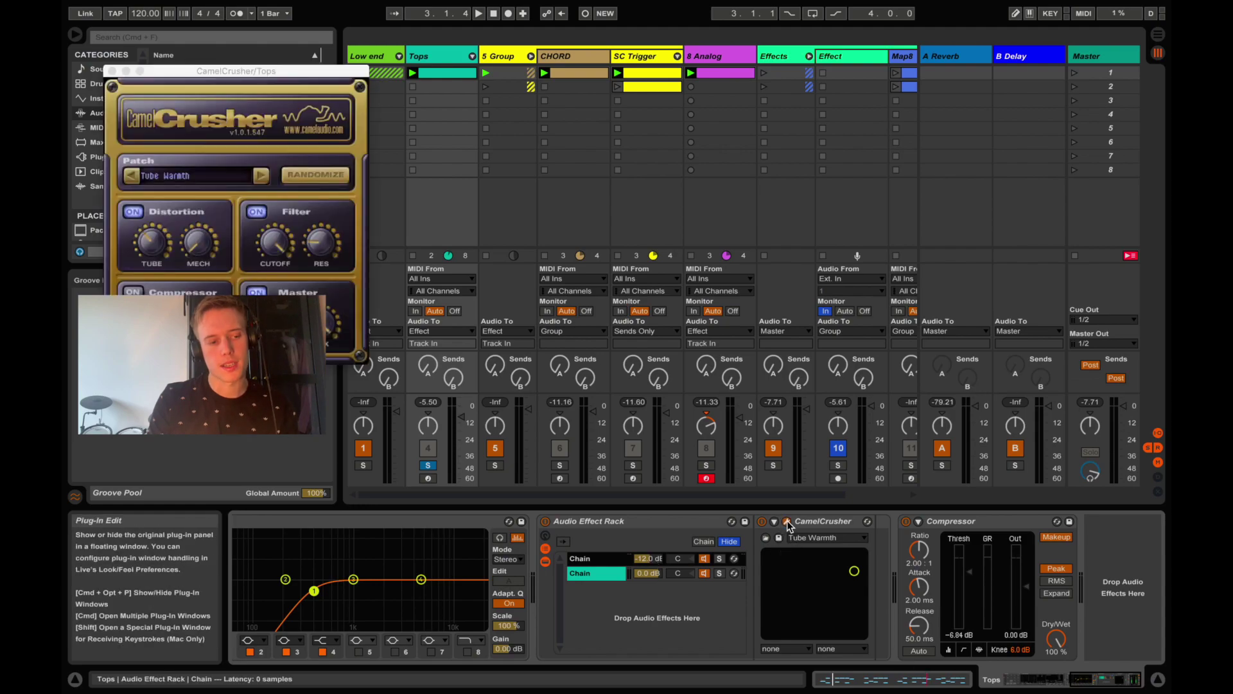
{"action": "left_click", "coordinate": [112, 71]}
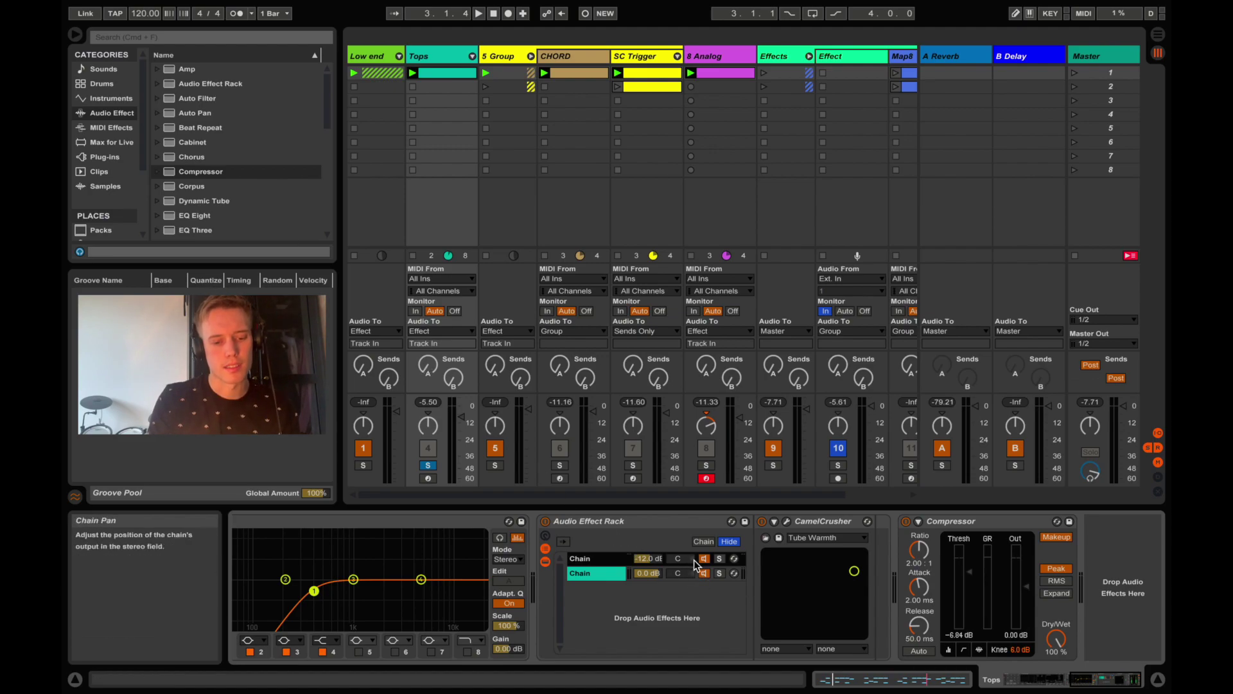
- Listen to the Audio Effect Rack's first chain soloed, unsolo it, and show the second chain without effects
{"action": "left_click", "coordinate": [719, 559]}
{"action": "key", "text": "space"}
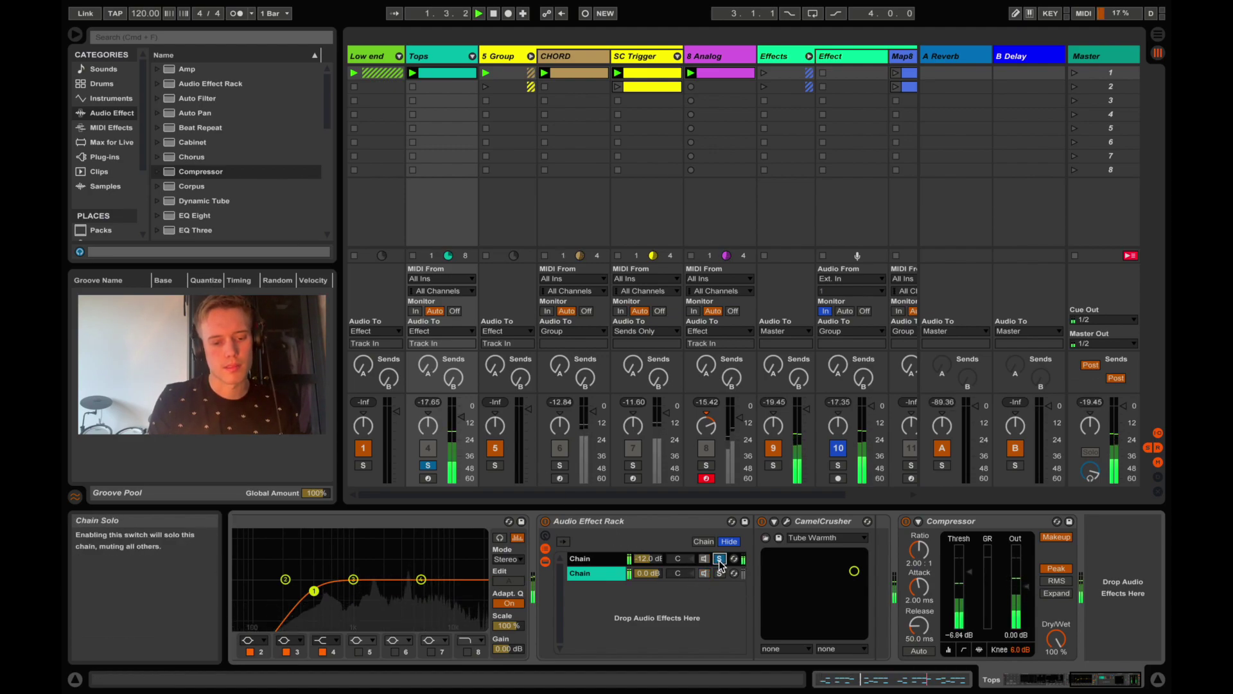
{"action": "left_click", "coordinate": [719, 559]}
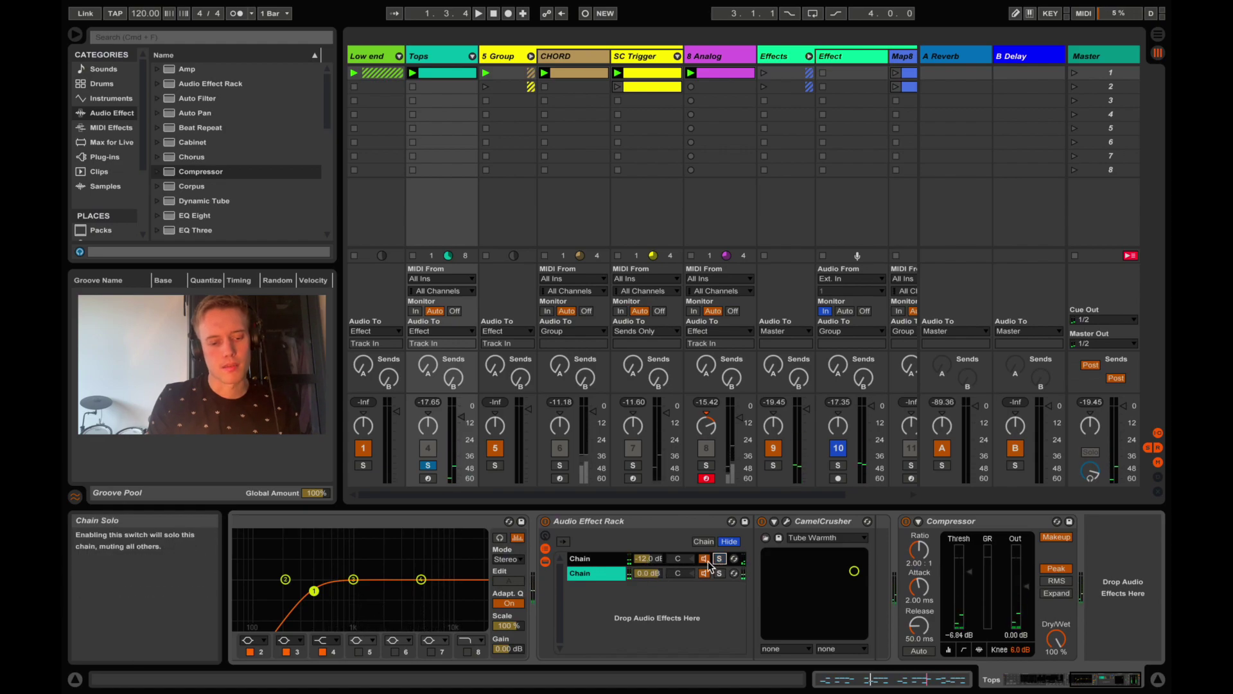
{"action": "left_click", "coordinate": [602, 559]}
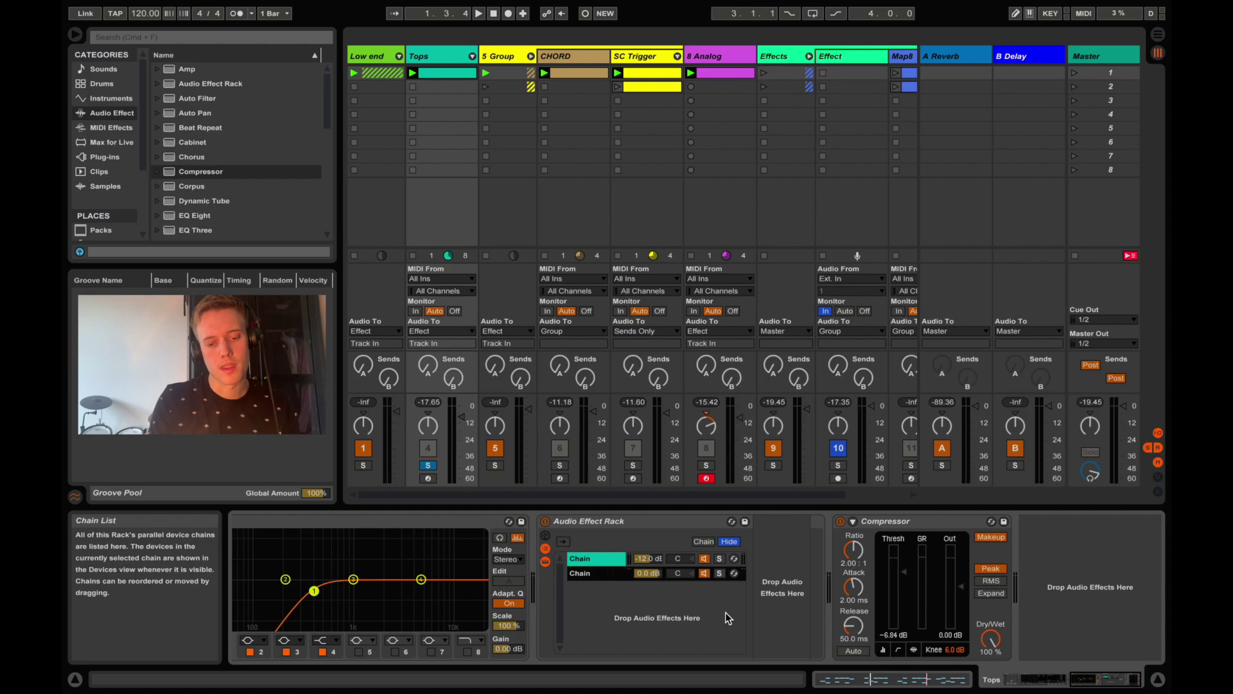
- Solo the Low end group in addition to the Tops track and play them together
{"action": "key", "text": "super+a"}
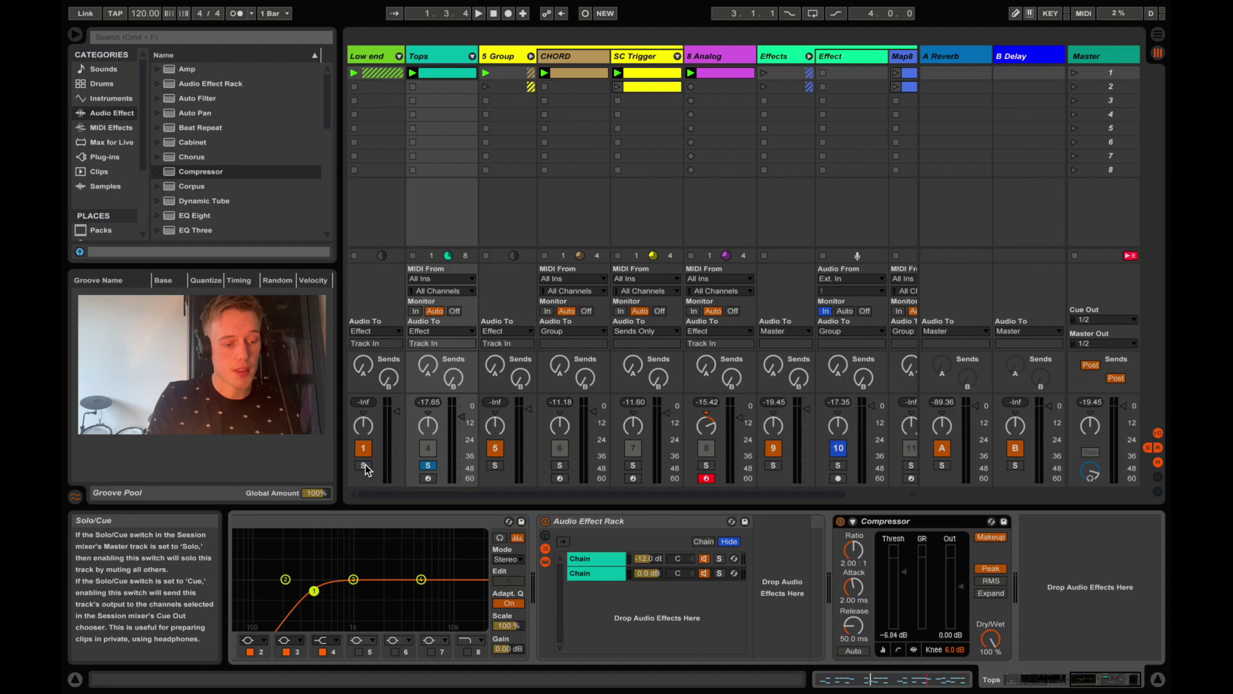
{"action": "key", "text": "space"}
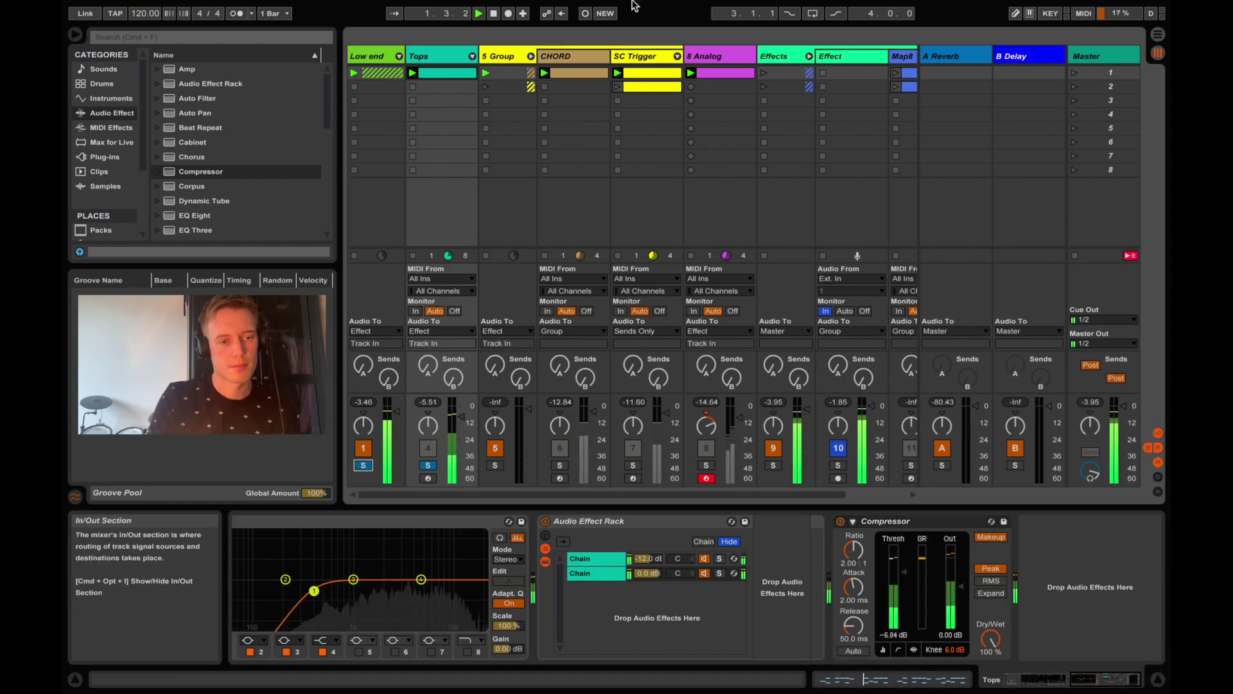
- Solo only the 5 Group track and play it back
{"action": "left_click", "coordinate": [502, 56]}
{"action": "left_click", "coordinate": [495, 465]}
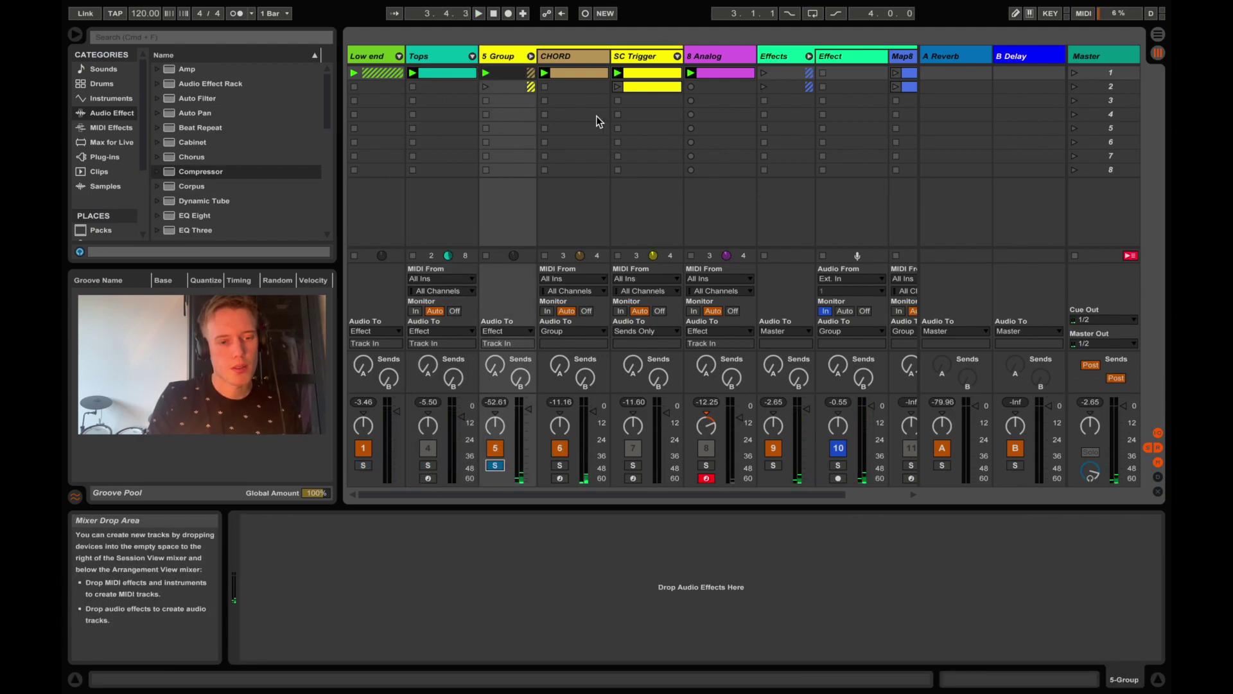
{"action": "key", "text": "space"}
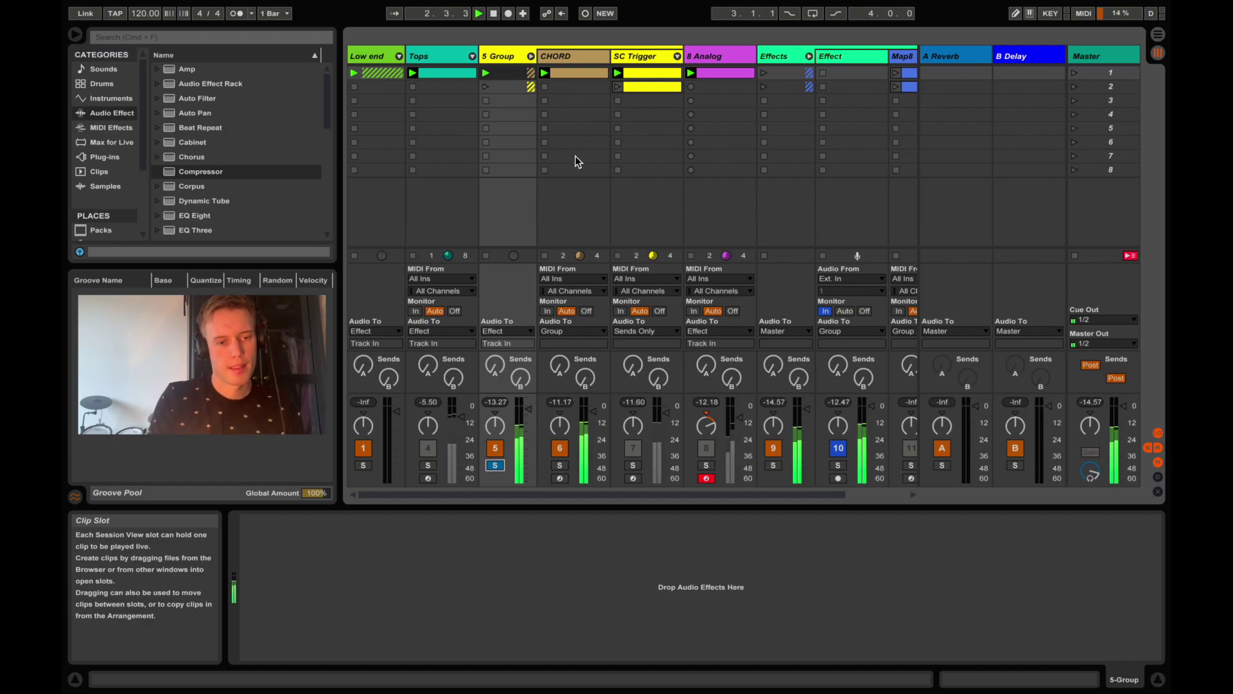
- Show the CHORD track's devices, bypass its Auto Filter, and play the chord without it
{"action": "left_click", "coordinate": [576, 130]}
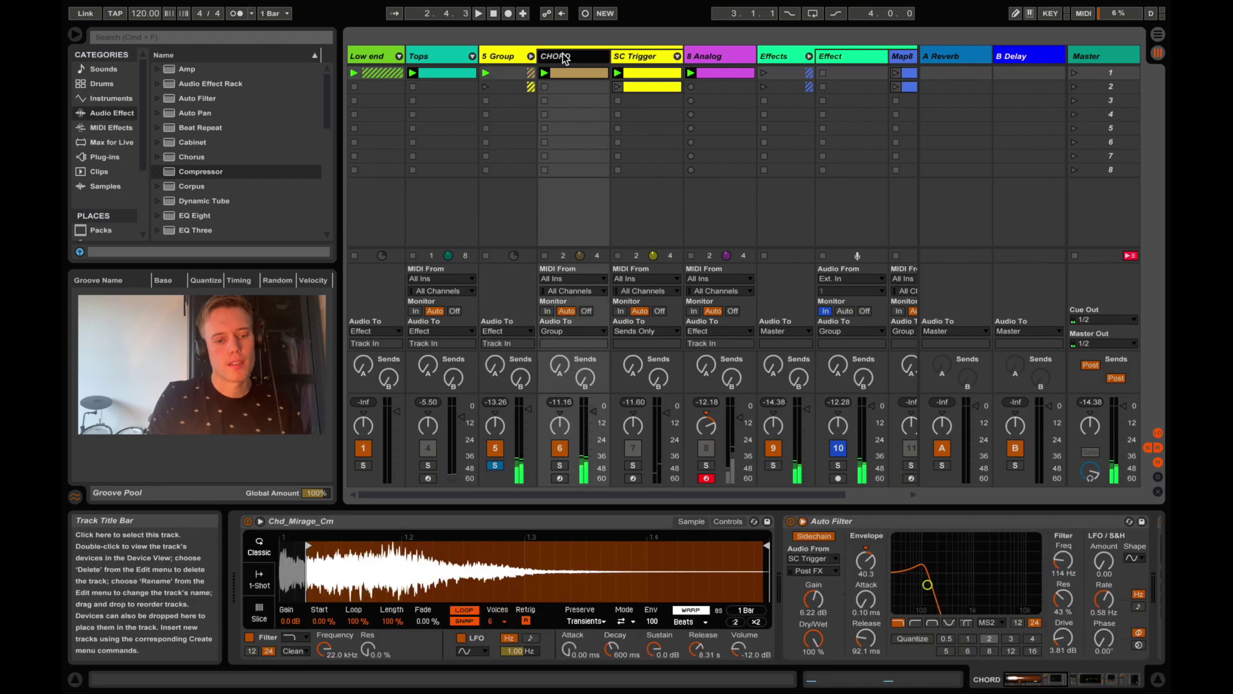
{"action": "left_click", "coordinate": [791, 522]}
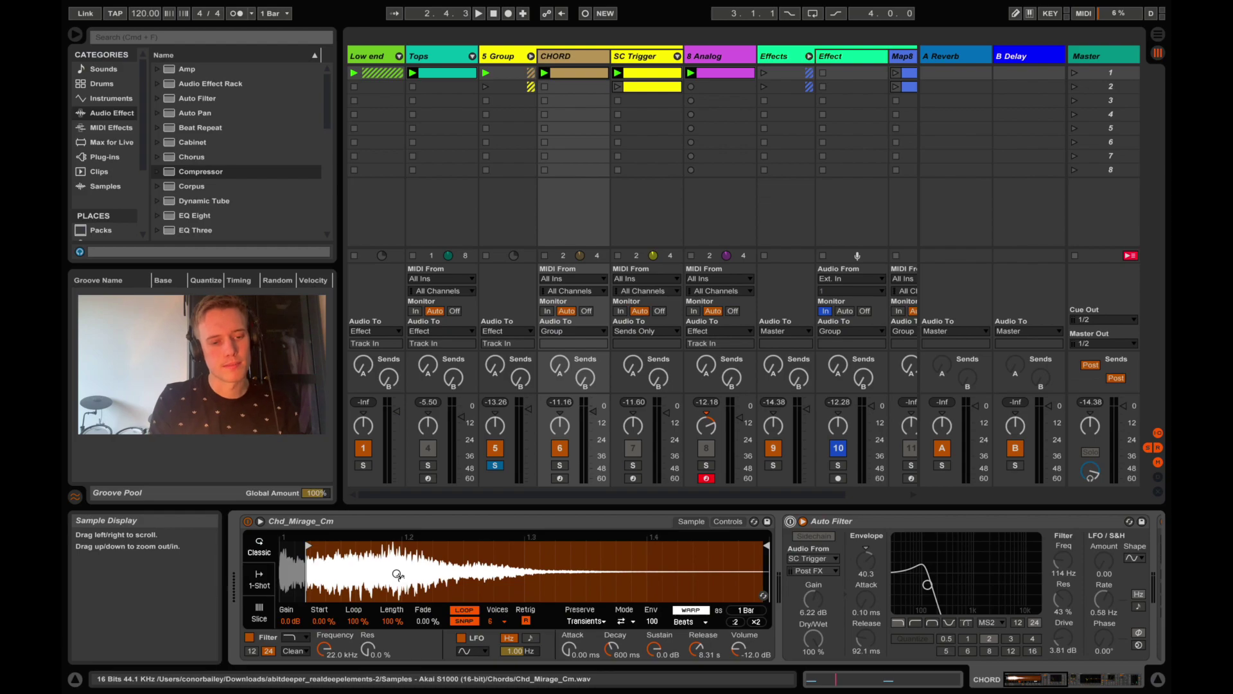
{"action": "key", "text": "space"}
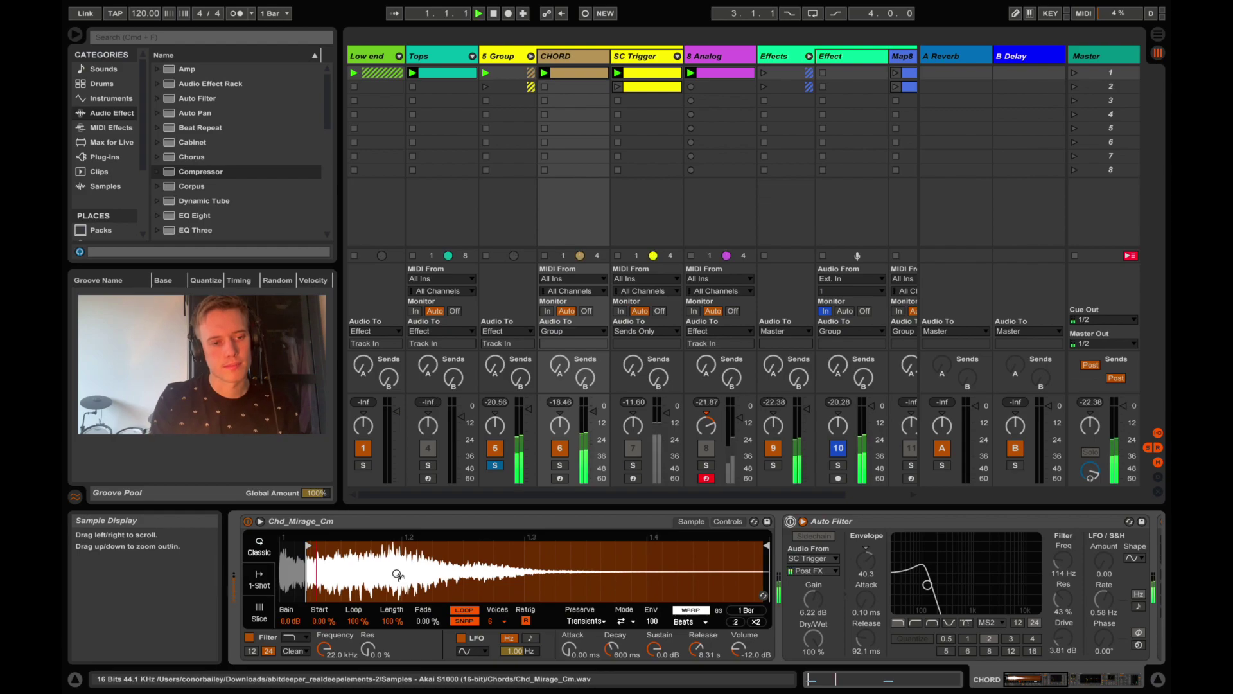
- Show the MIDI notes of the CHORD clip, and return to the track's devices
{"action": "left_click", "coordinate": [569, 56]}
{"action": "double_click", "coordinate": [569, 71]}
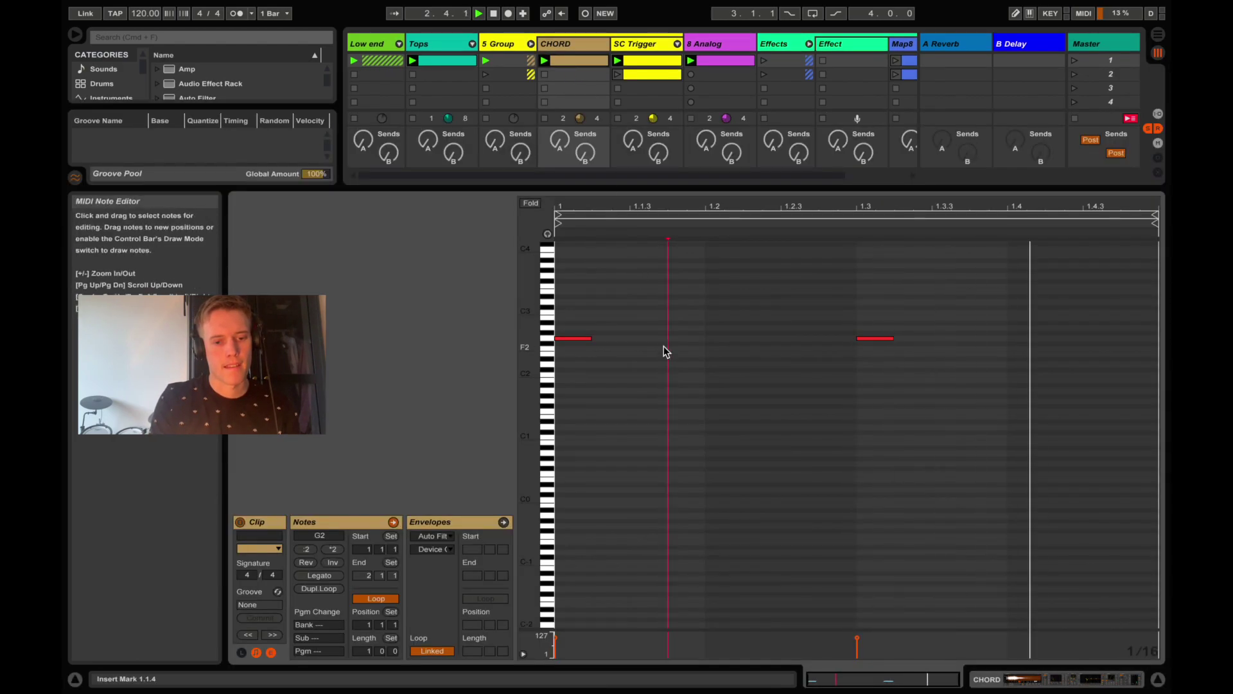
{"action": "left_click", "coordinate": [1054, 681]}
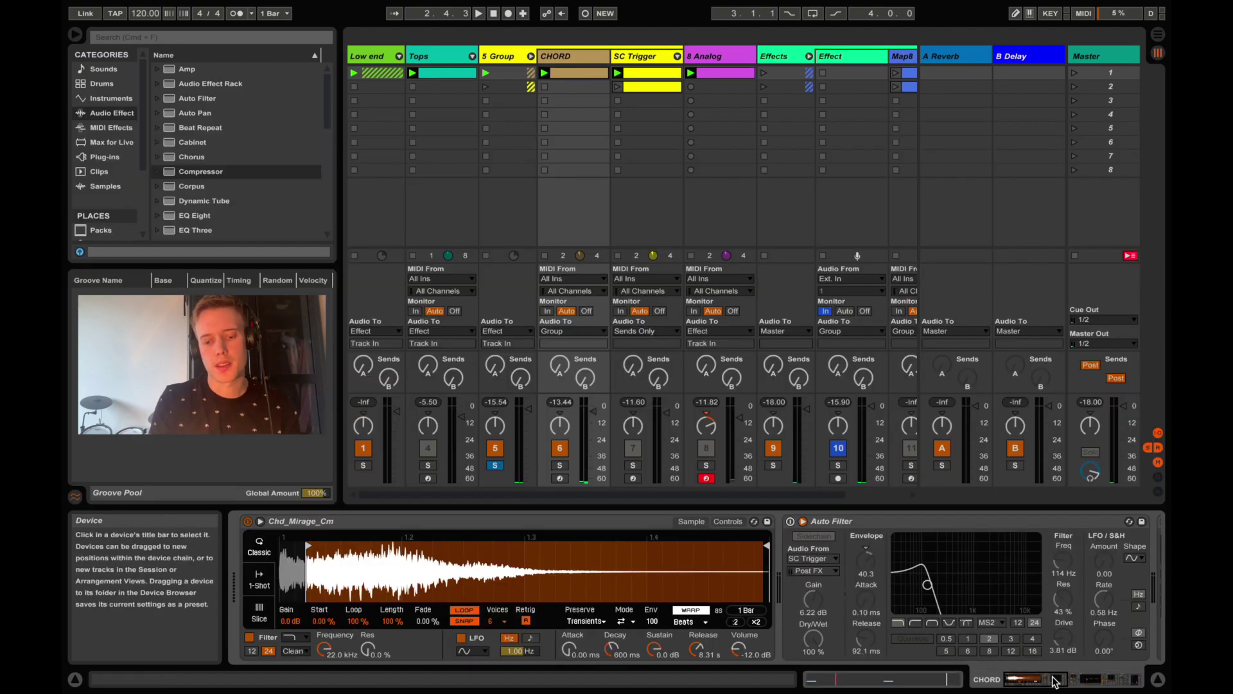
- Review the CHORD track's effect chain from Auto Filter and Ping Pong Delay through EQ Eight and Saturator to the sidechained Compressor
{"action": "scroll", "coordinate": [729, 582], "scroll_direction": "right", "scroll_amount": 1}
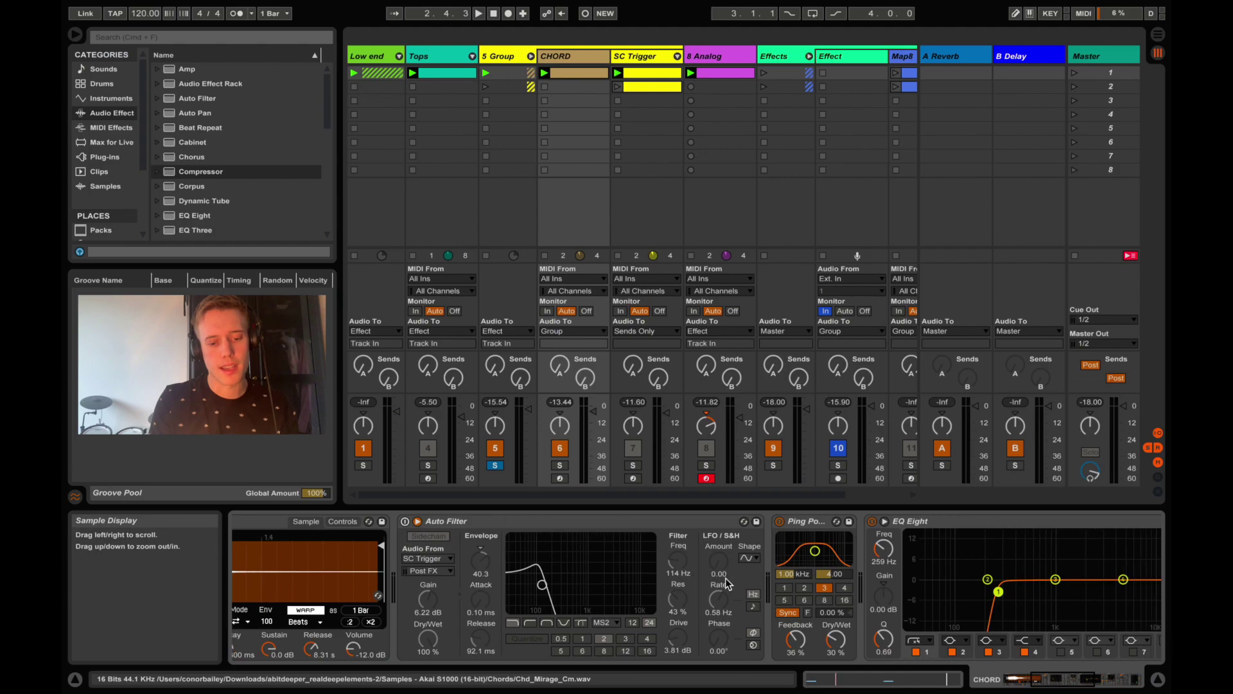
{"action": "scroll", "coordinate": [809, 528], "scroll_direction": "right", "scroll_amount": 3}
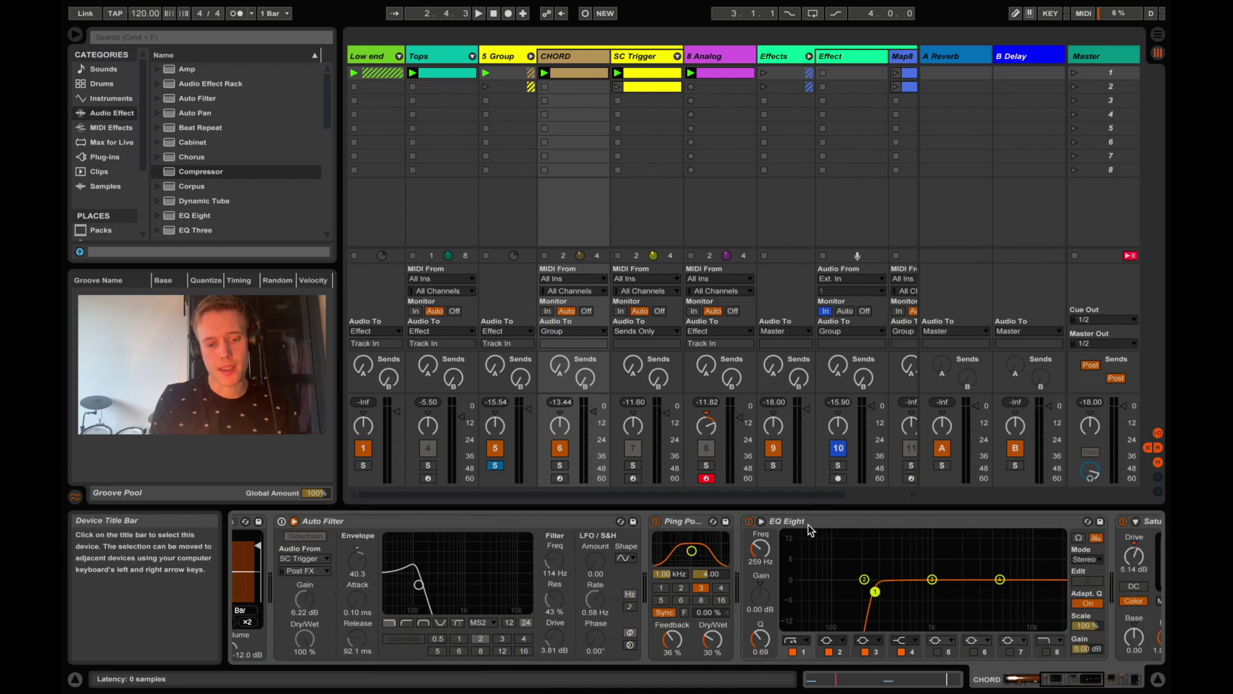
{"action": "scroll", "coordinate": [823, 585], "scroll_direction": "right", "scroll_amount": 6}
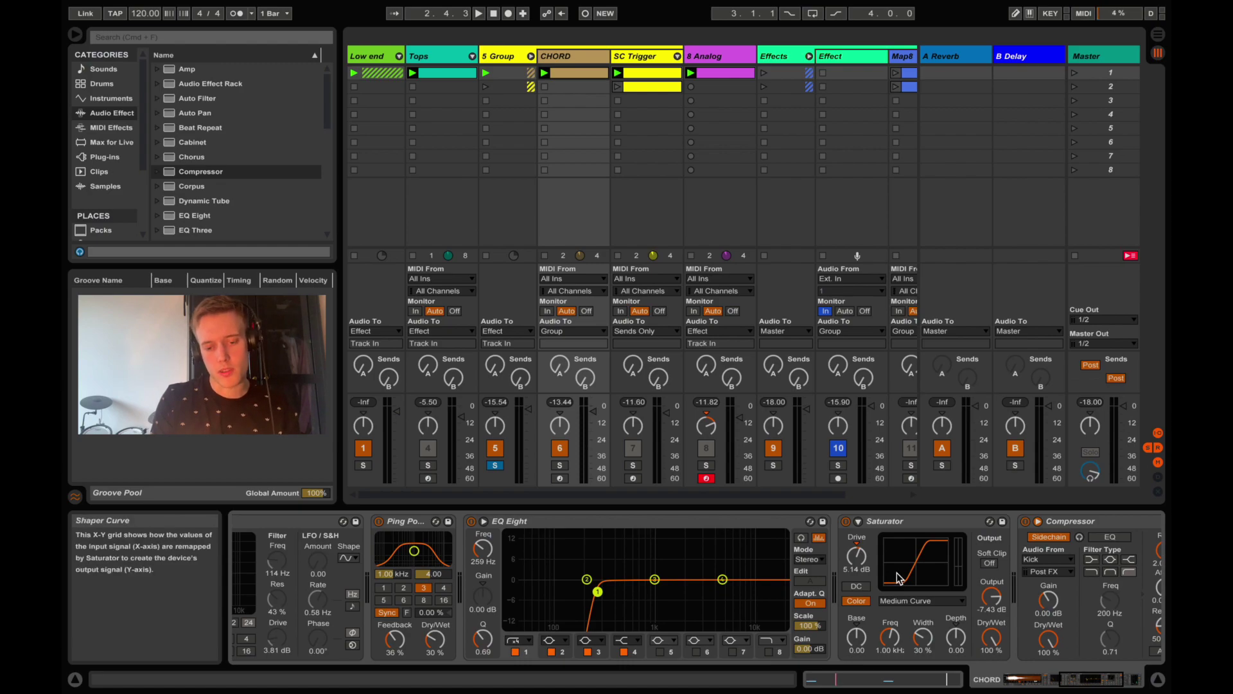
{"action": "scroll", "coordinate": [897, 578], "scroll_direction": "right", "scroll_amount": 2}
{"action": "scroll", "coordinate": [986, 572], "scroll_direction": "right", "scroll_amount": 4}
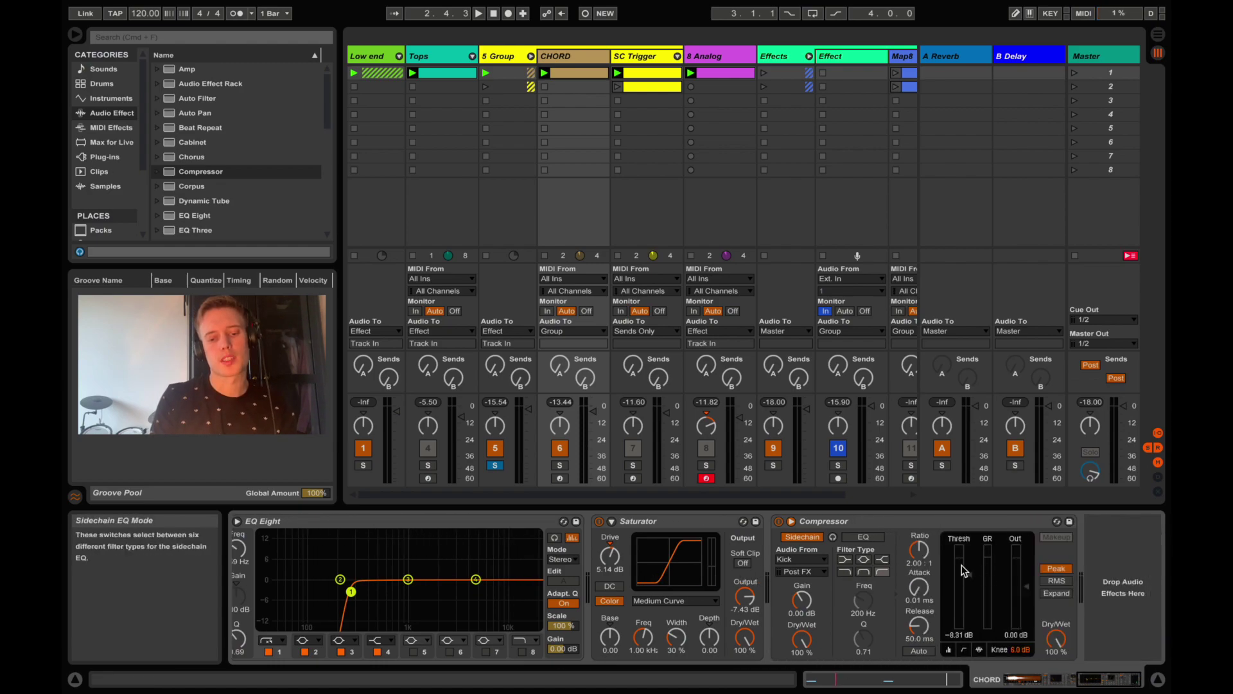
{"action": "scroll", "coordinate": [945, 565], "scroll_direction": "left", "scroll_amount": 15}
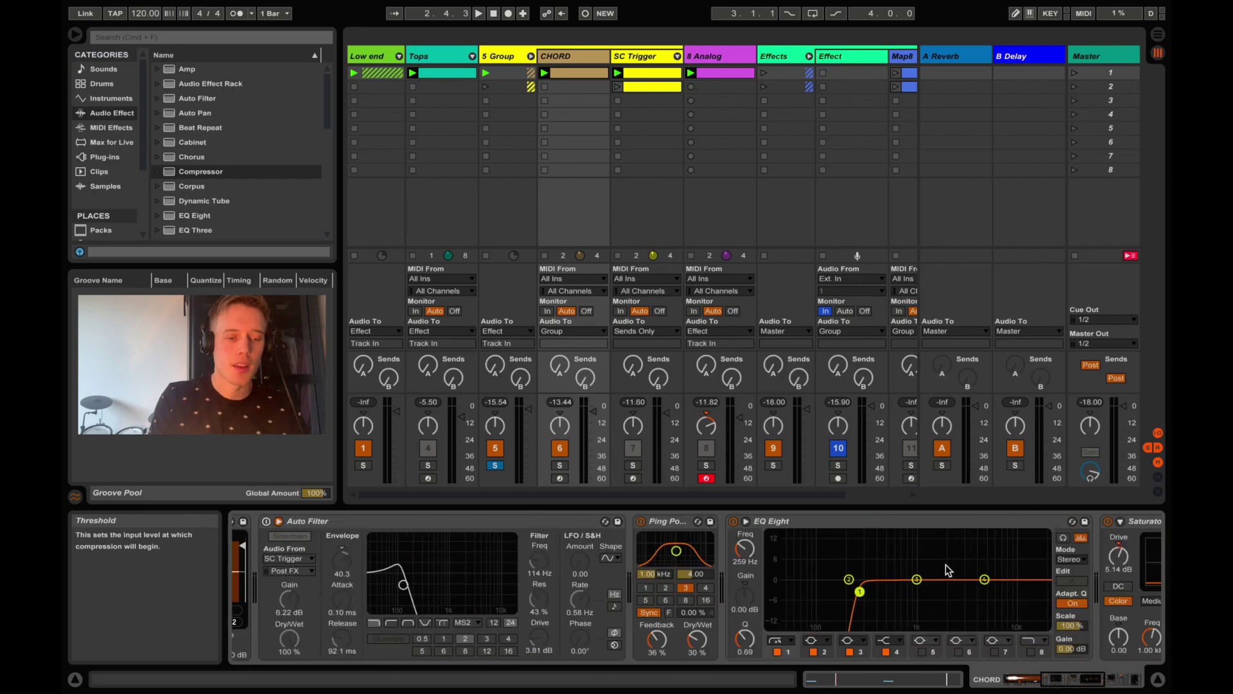
- Turn the CHORD track's Auto Filter back on and sweep its cutoff down from about 4.55 kHz to 126 Hz during playback
{"action": "left_click_drag", "start_coordinate": [742, 567], "coordinate": [741, 514]}
{"action": "left_click", "coordinate": [467, 521]}
{"action": "key", "text": "space"}
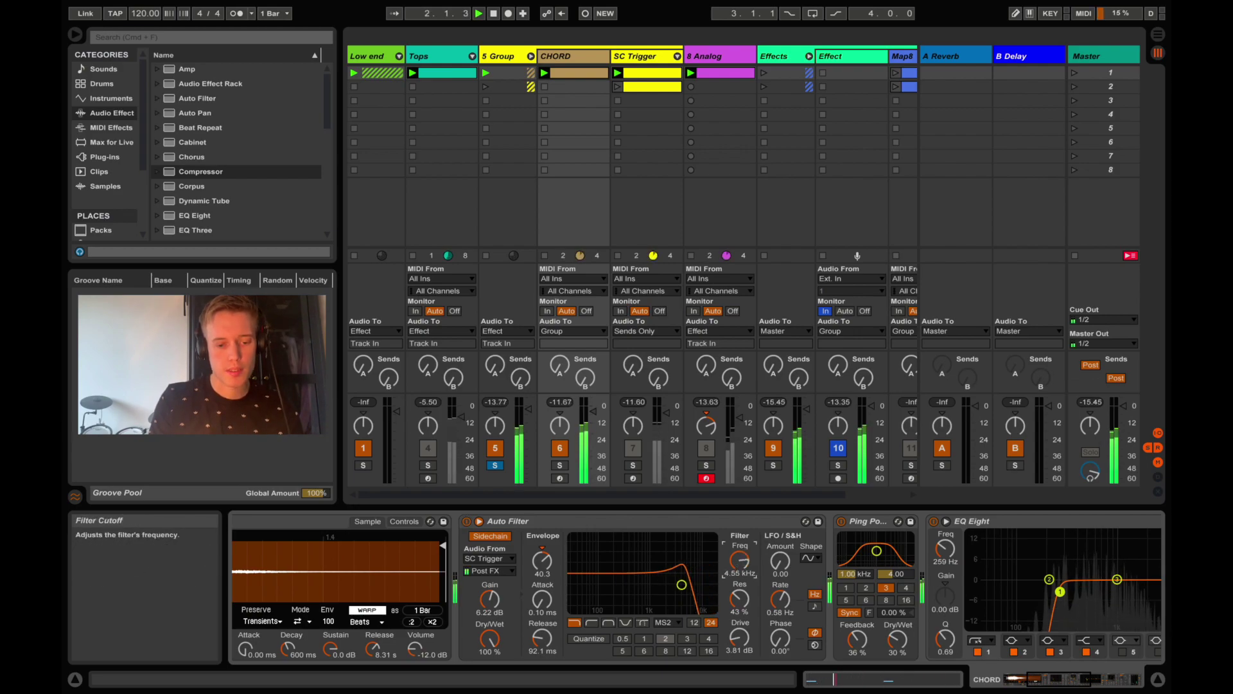
{"action": "left_click_drag", "start_coordinate": [739, 562], "coordinate": [740, 613]}
{"action": "key", "text": "space"}
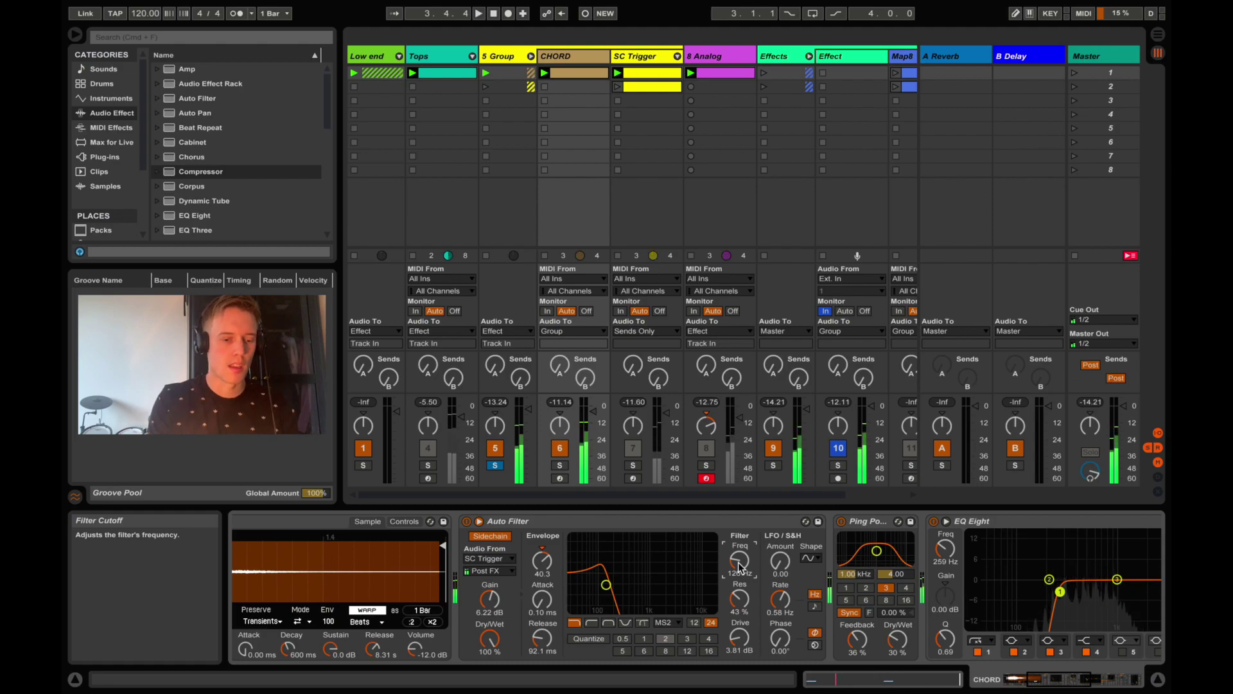
- Show the SC Trigger track's Drum Rack, route its audio output to Group, and solo the track
{"action": "left_click", "coordinate": [638, 56]}
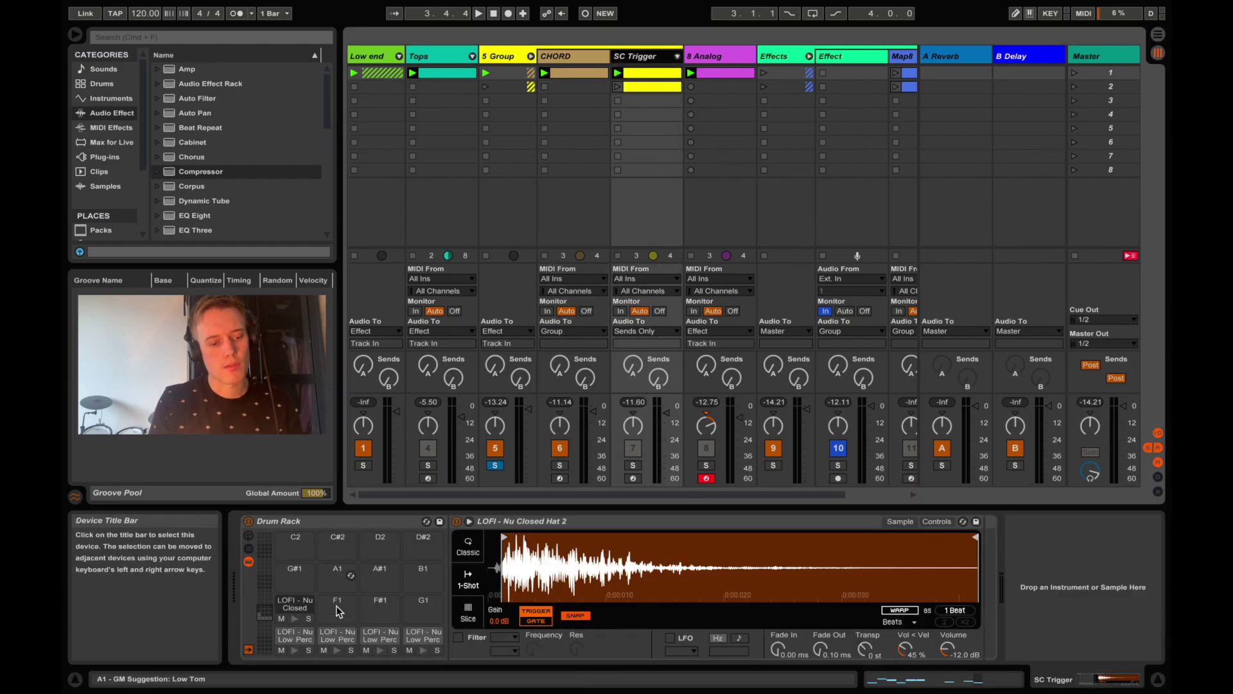
{"action": "left_click", "coordinate": [652, 330]}
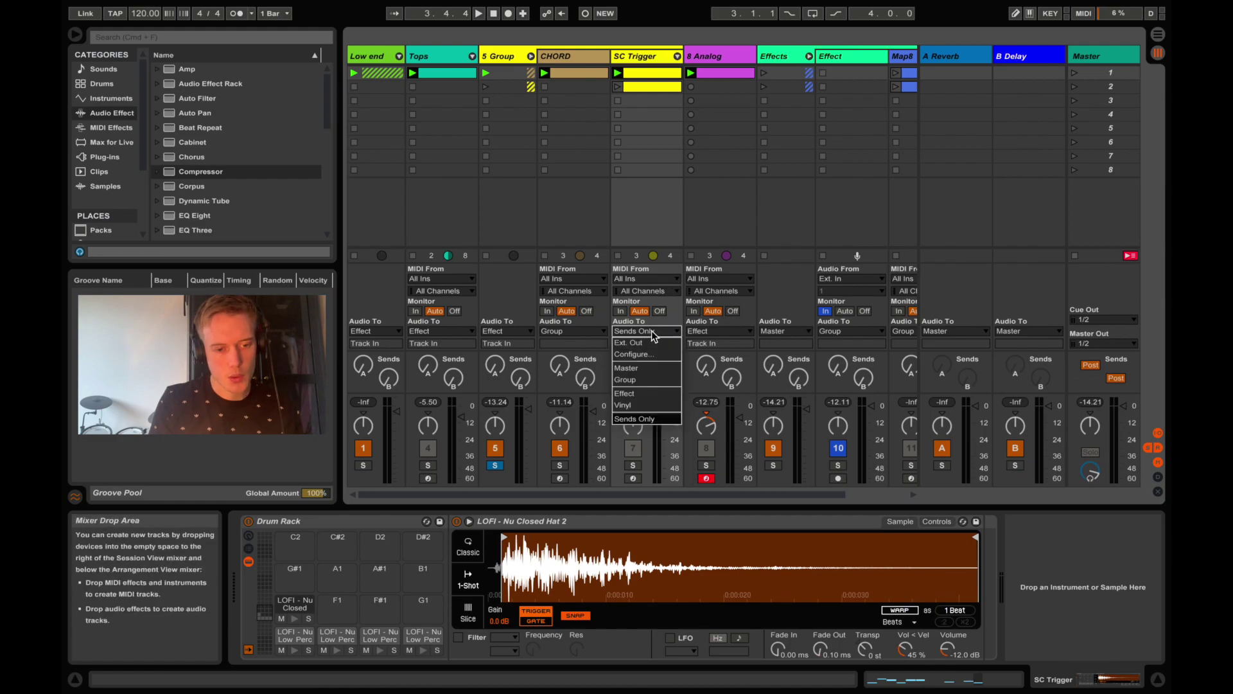
{"action": "left_click", "coordinate": [645, 379]}
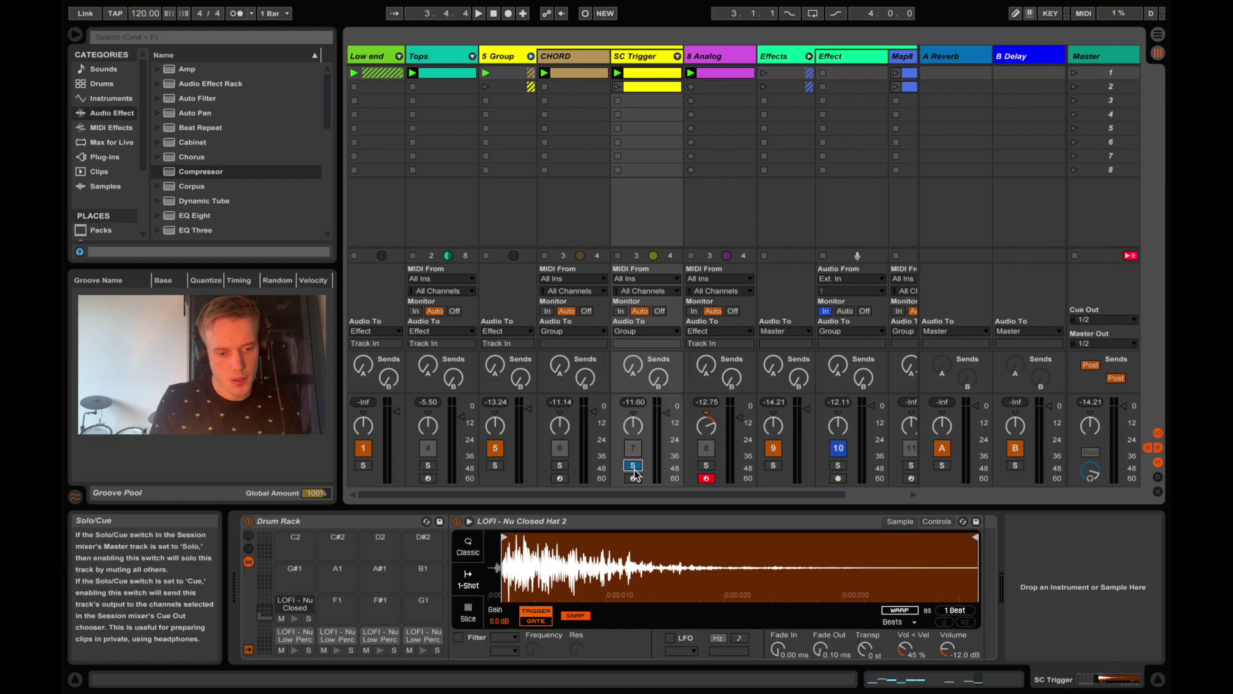
- Audition the four LOFI low percussion pads in the SC Trigger Drum Rack
{"action": "left_click", "coordinate": [295, 650]}
{"action": "left_click", "coordinate": [338, 649]}
{"action": "left_click", "coordinate": [378, 650]}
{"action": "left_click", "coordinate": [423, 650]}
{"action": "left_click", "coordinate": [382, 651]}
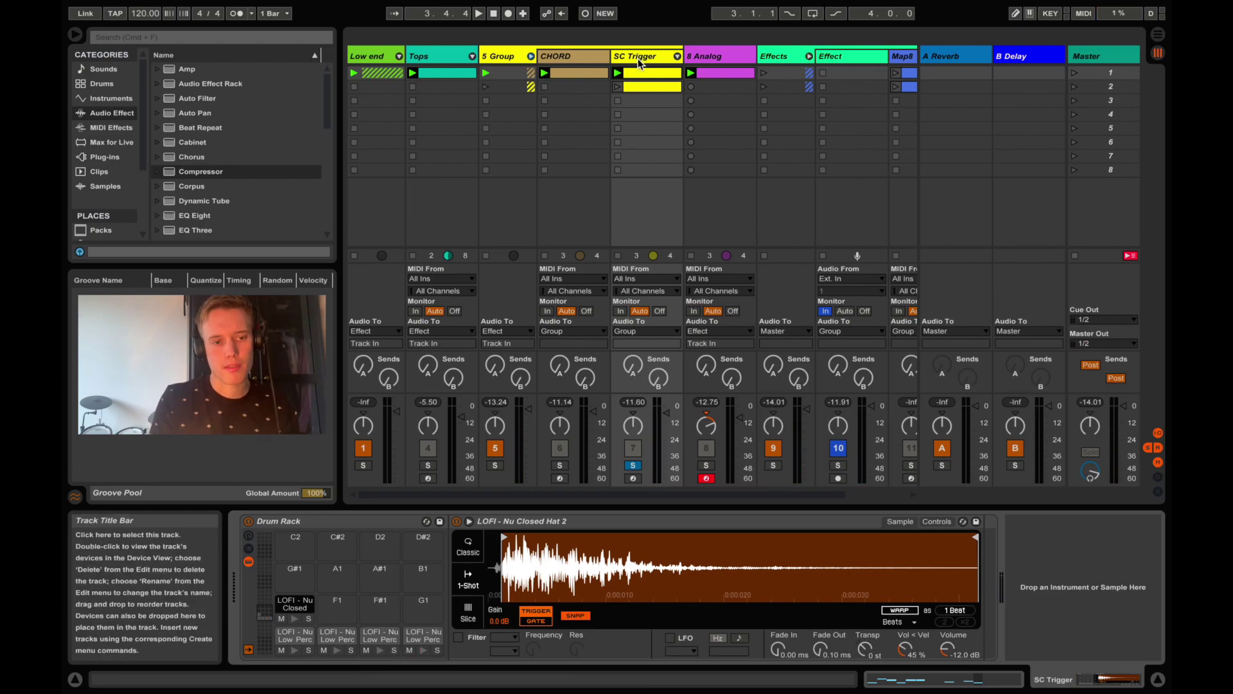
- Set the CHORD Auto Filter's envelope amount to 36.3, and play with CHORD and its group soloed instead of SC Trigger
{"action": "left_click", "coordinate": [600, 55]}
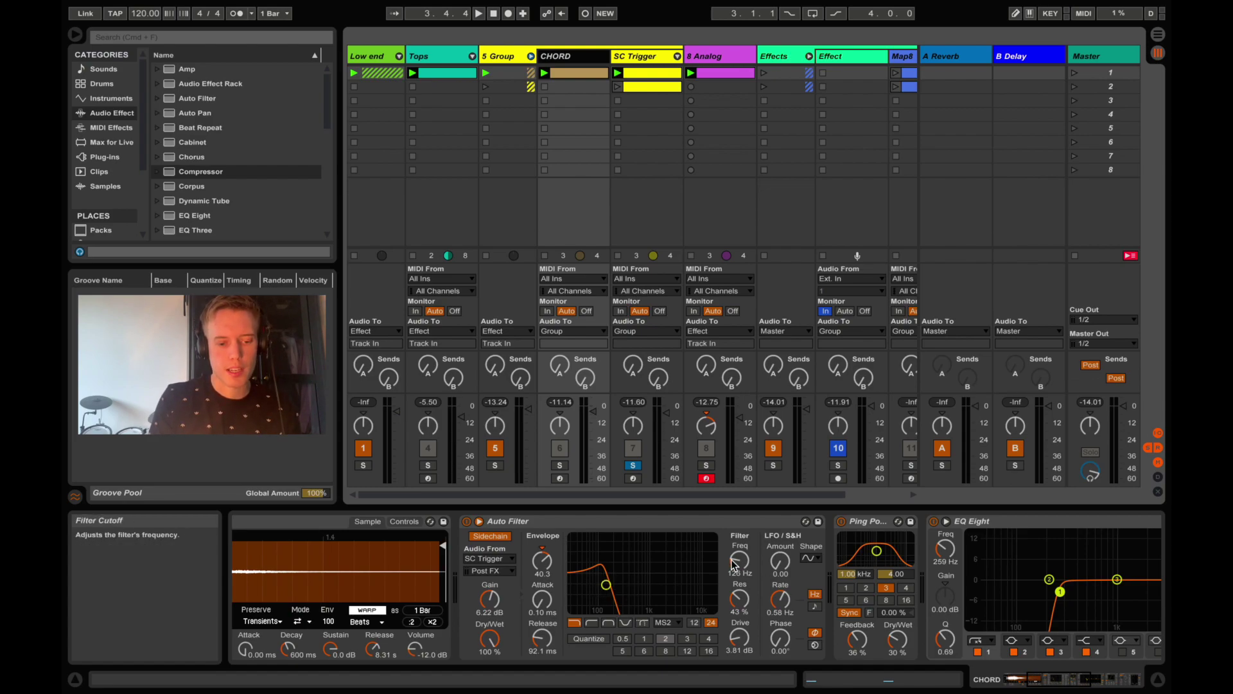
{"action": "left_click_drag", "start_coordinate": [541, 562], "coordinate": [541, 525]}
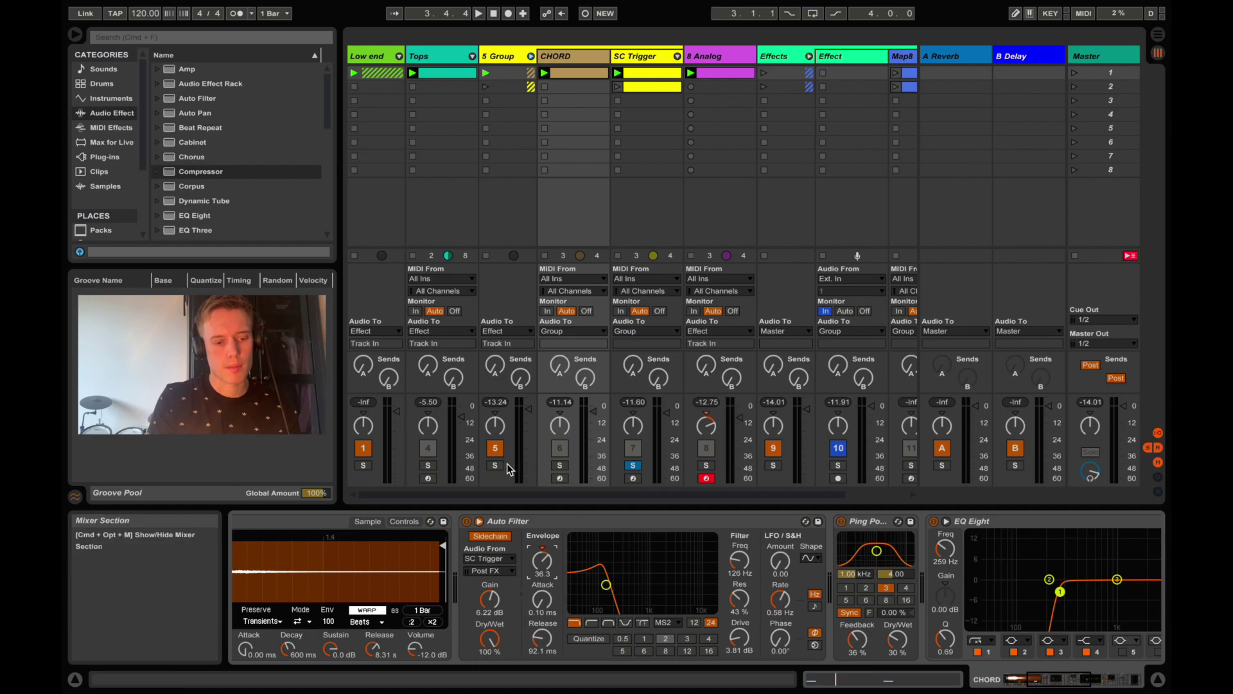
{"action": "left_click", "coordinate": [560, 466]}
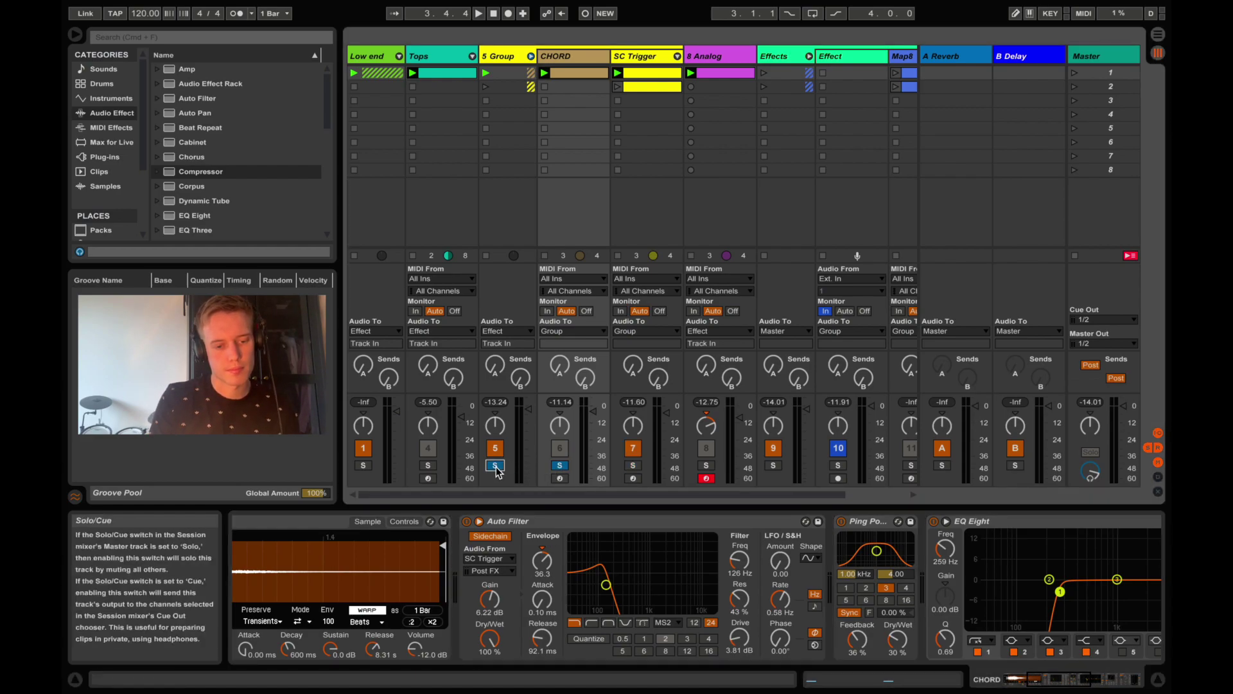
{"action": "key", "text": "space"}
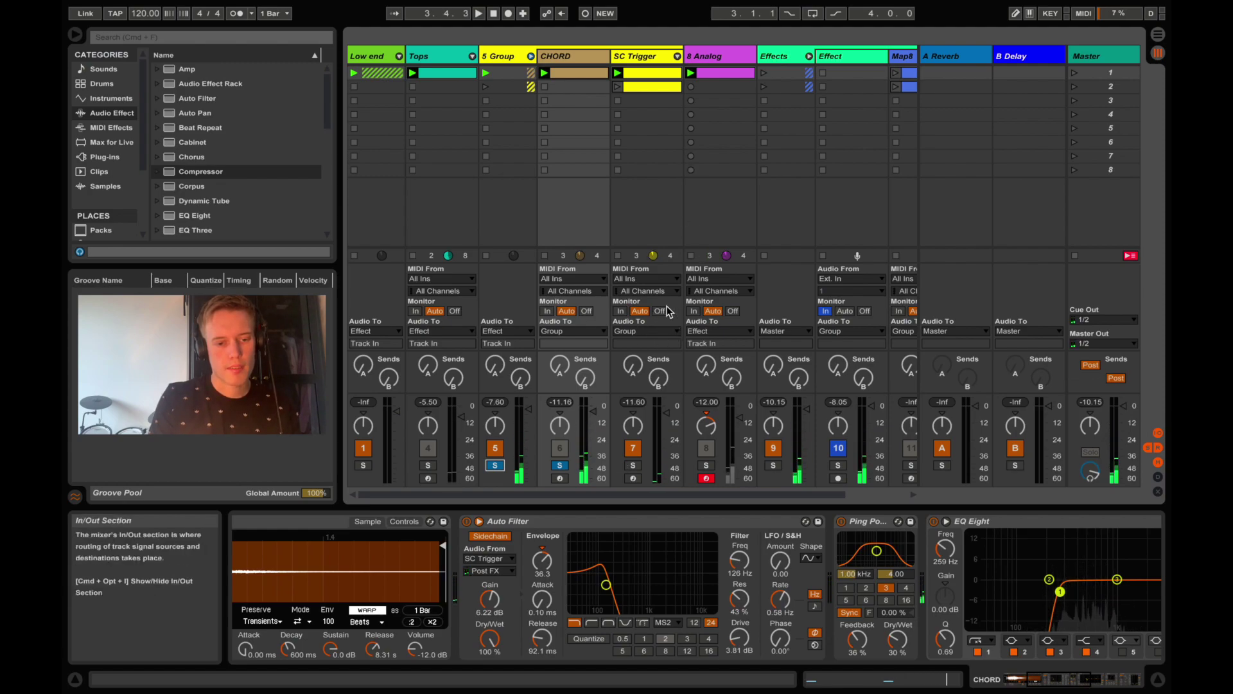
- Route the SC Trigger track's output to Sends Only, play the chord again, and clear the solos
{"action": "left_click", "coordinate": [635, 330]}
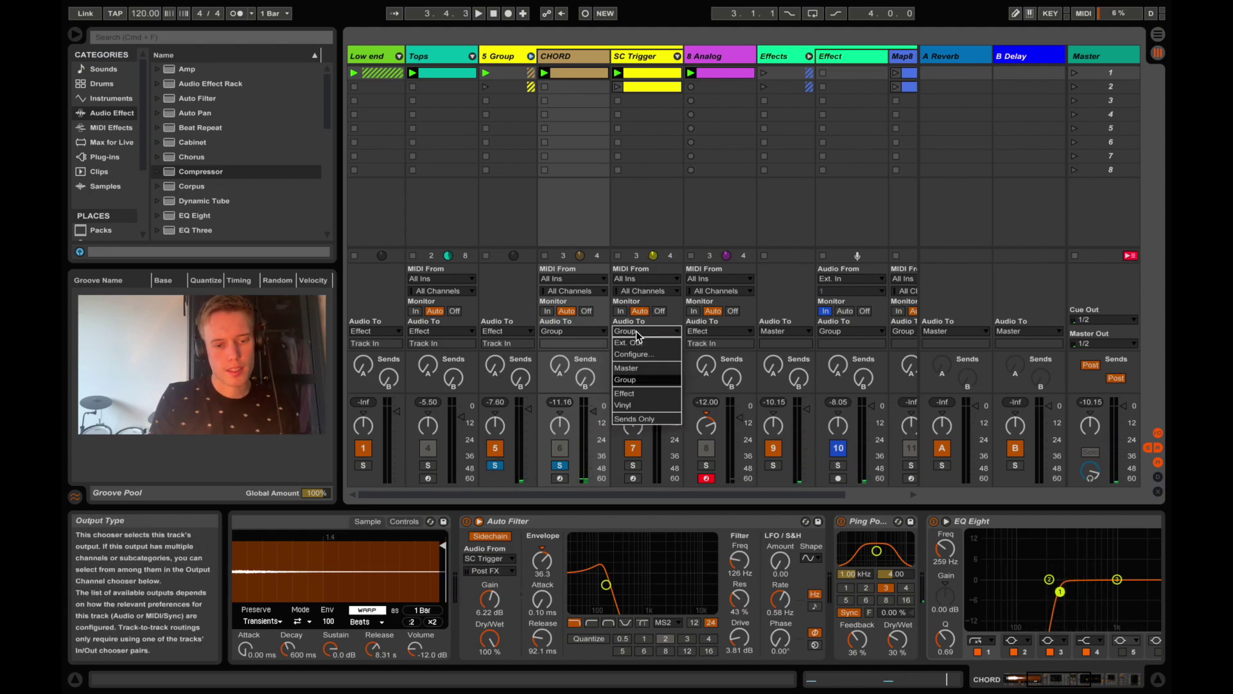
{"action": "left_click", "coordinate": [641, 418]}
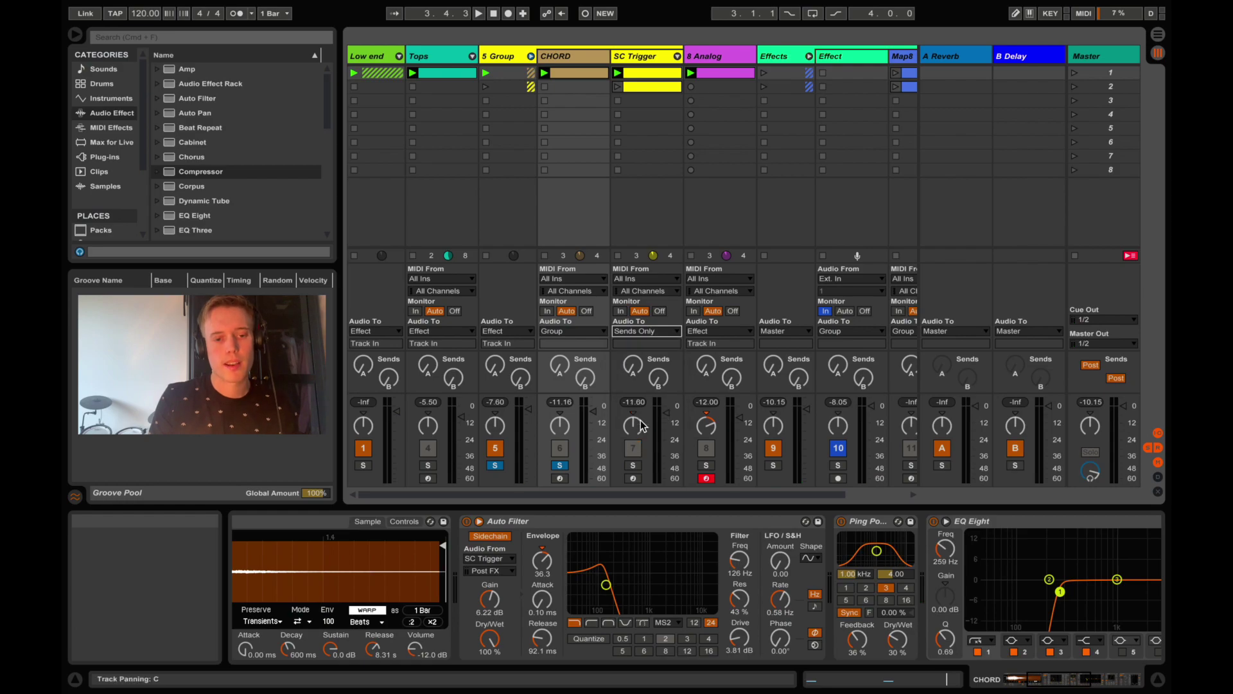
{"action": "key", "text": "space"}
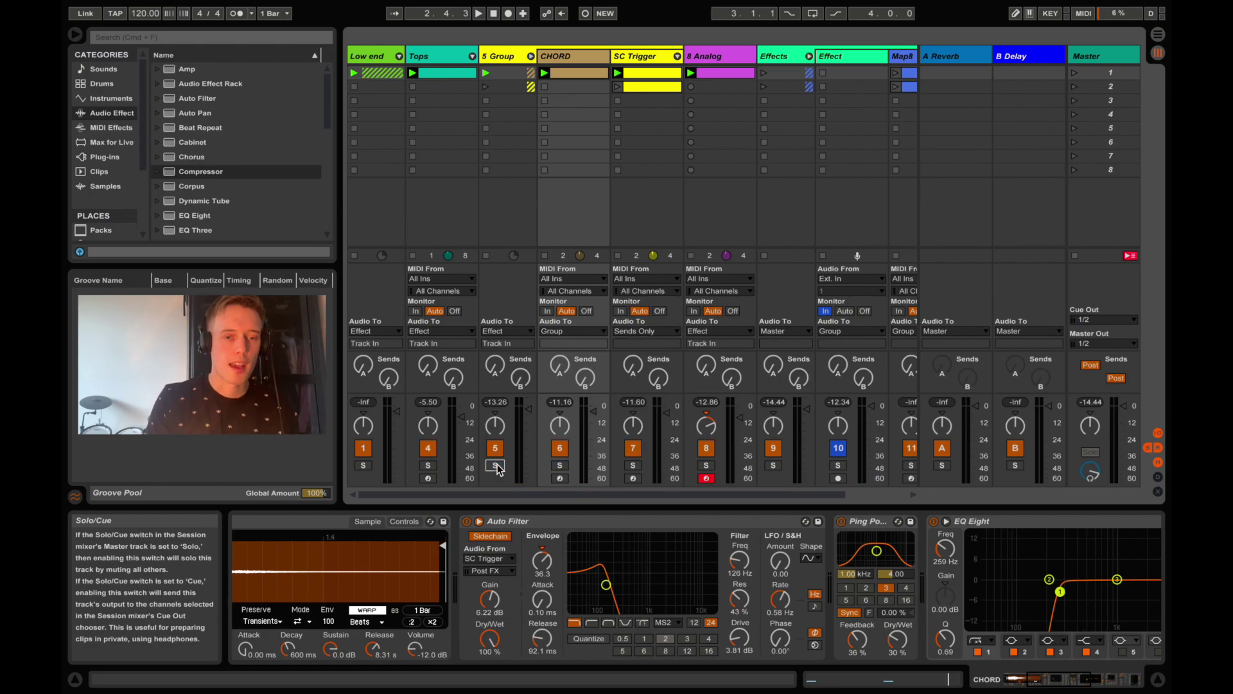
- Show the 8 Analog track's devices and solo the track
{"action": "scroll", "coordinate": [498, 469], "scroll_direction": "right", "scroll_amount": 3}
{"action": "left_click", "coordinate": [621, 59]}
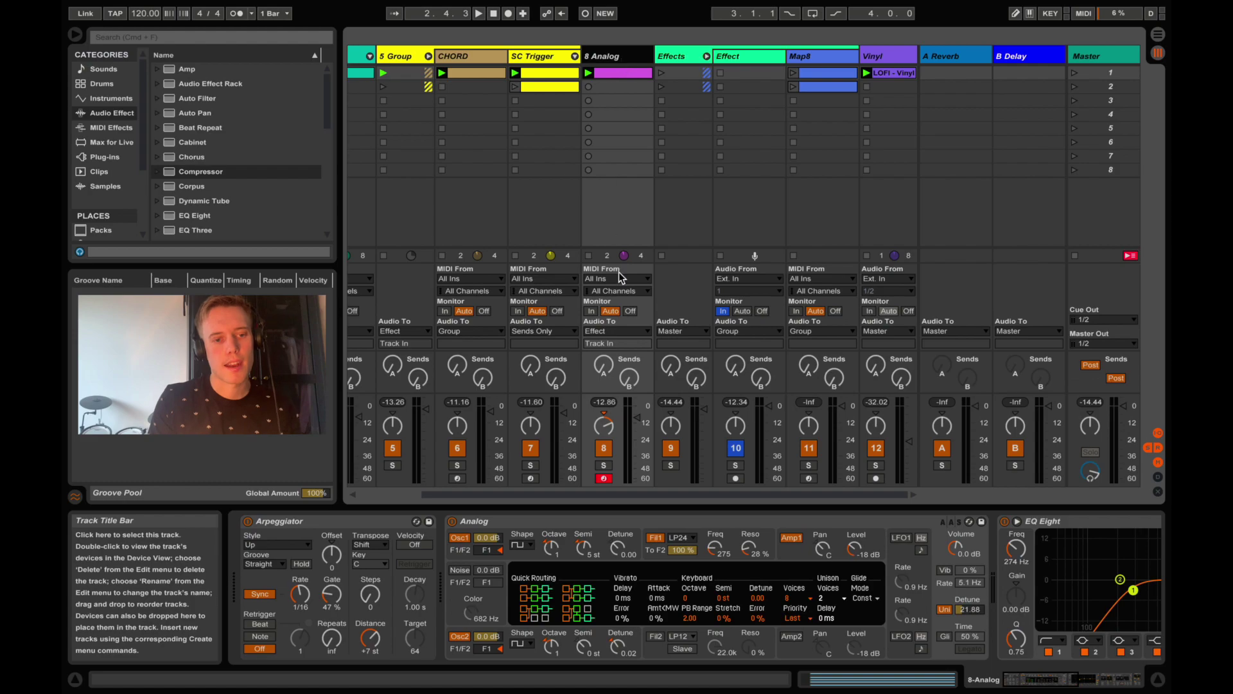
{"action": "left_click", "coordinate": [604, 465]}
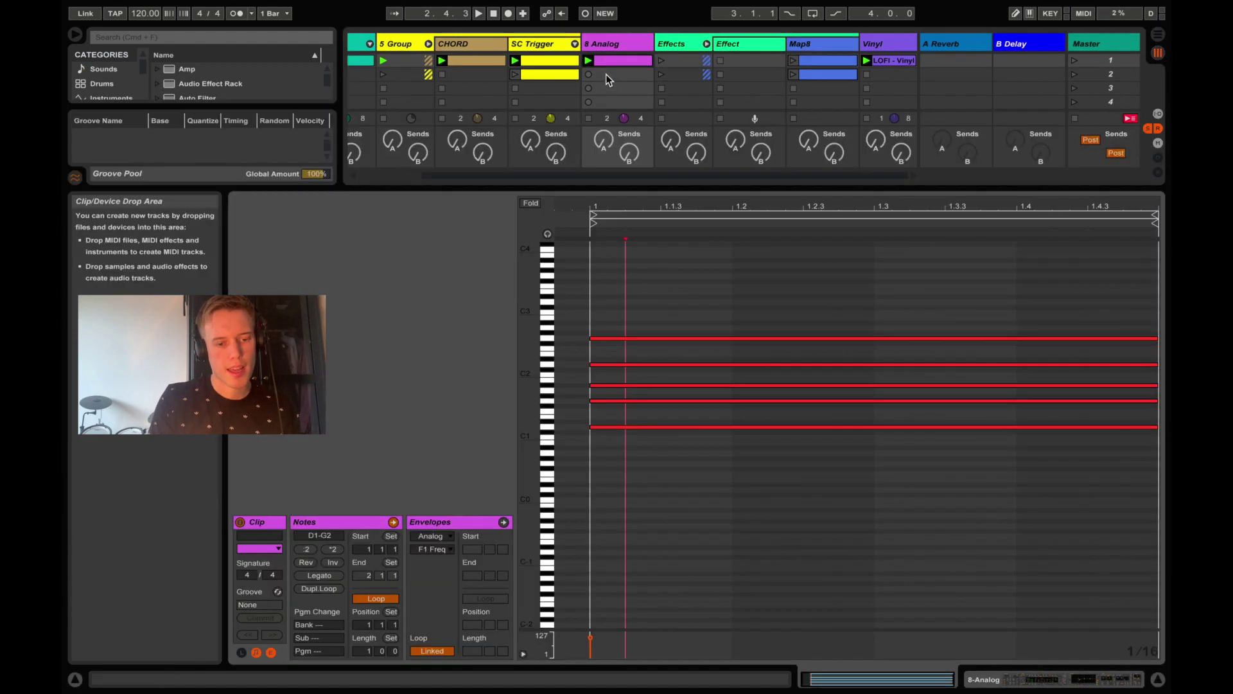
- Show the 8 Analog clip's sustained MIDI notes, select the three from G1 to D2, and return to the track's devices
{"action": "double_click", "coordinate": [606, 74]}
{"action": "left_click_drag", "start_coordinate": [646, 411], "coordinate": [637, 357]}
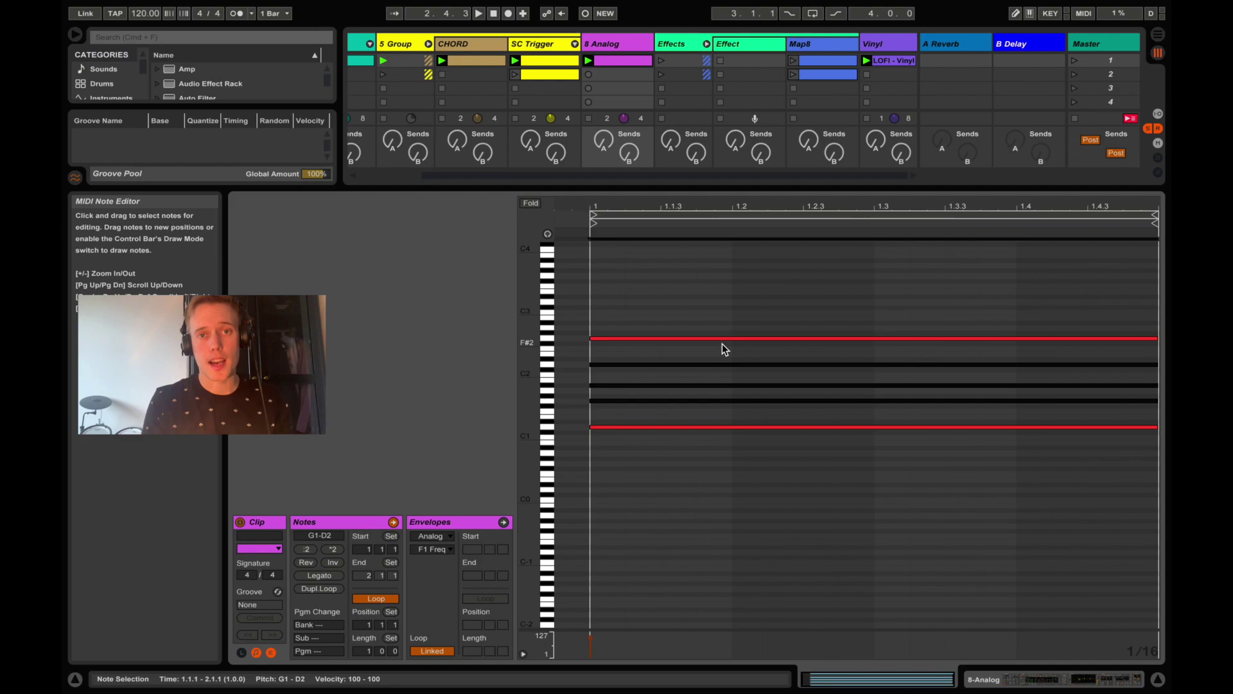
{"action": "left_click", "coordinate": [1056, 679]}
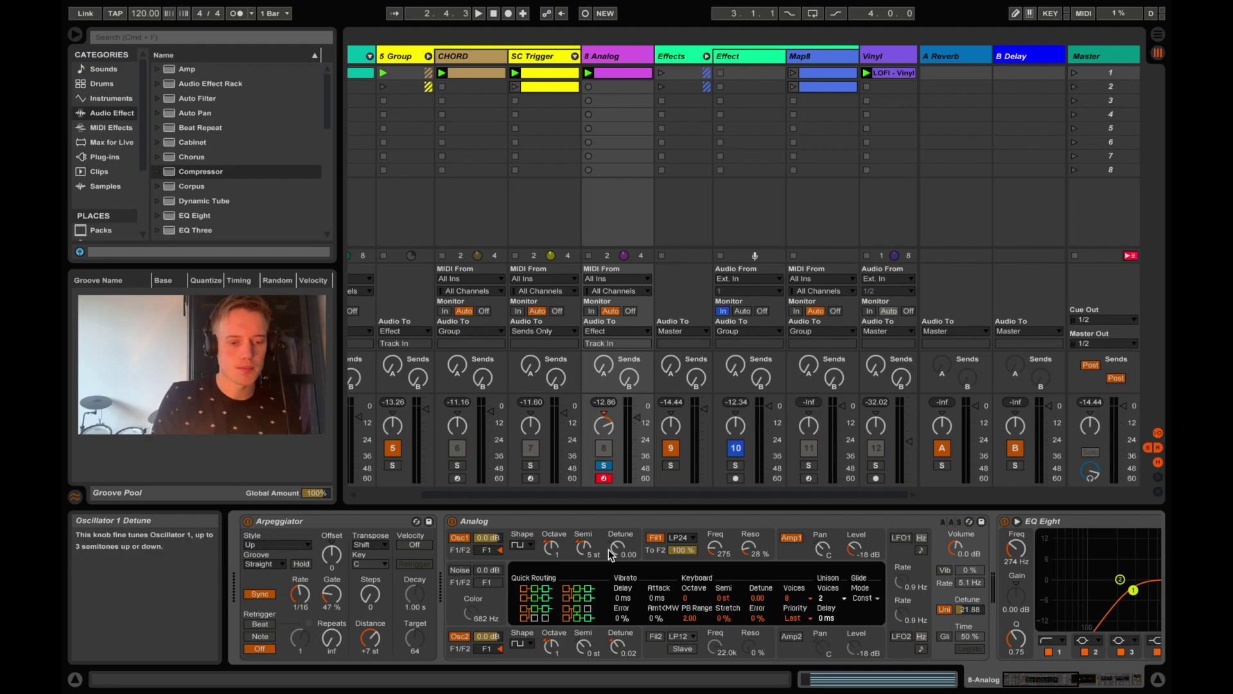
- Set Analog's Filter 1 frequency to 235 and its unison detune to 17.19, listening to the soloed track
{"action": "key", "text": "space"}
{"action": "mouse_move", "coordinate": [715, 547]}
{"action": "left_mouse_down"}
{"action": "mouse_move", "coordinate": [715, 533]}
{"action": "mouse_move", "coordinate": [715, 552]}
{"action": "left_mouse_up"}
{"action": "key", "text": "space"}
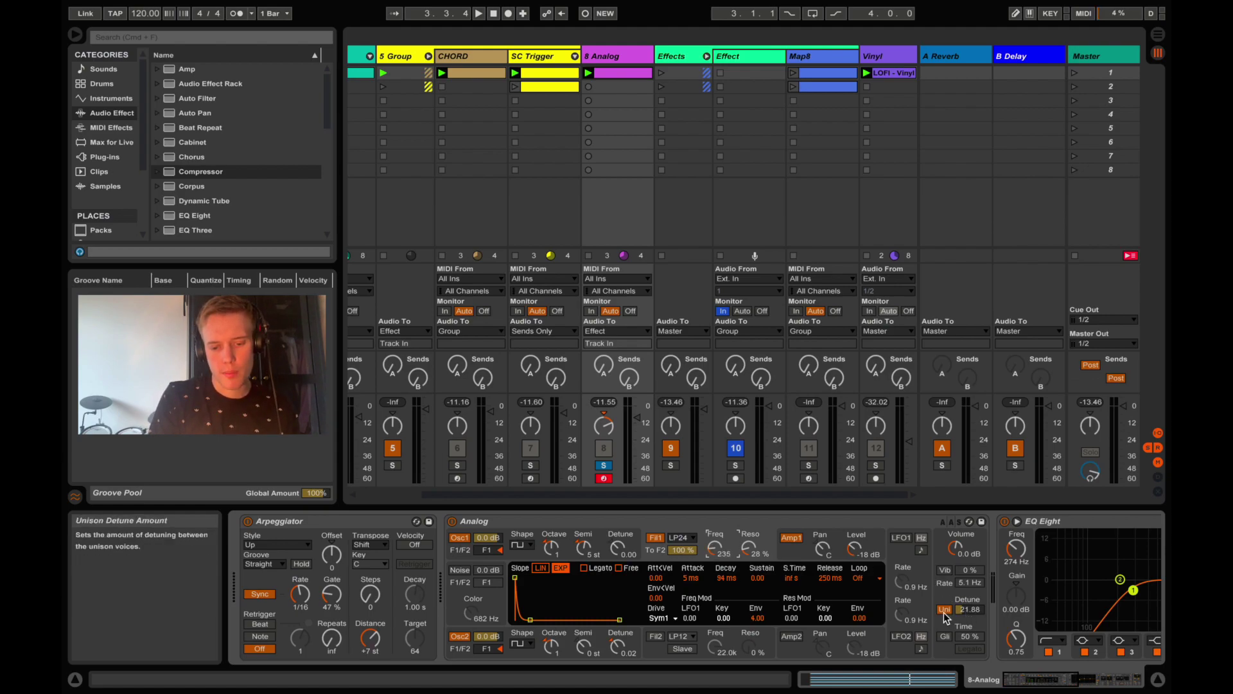
{"action": "left_click", "coordinate": [969, 609]}
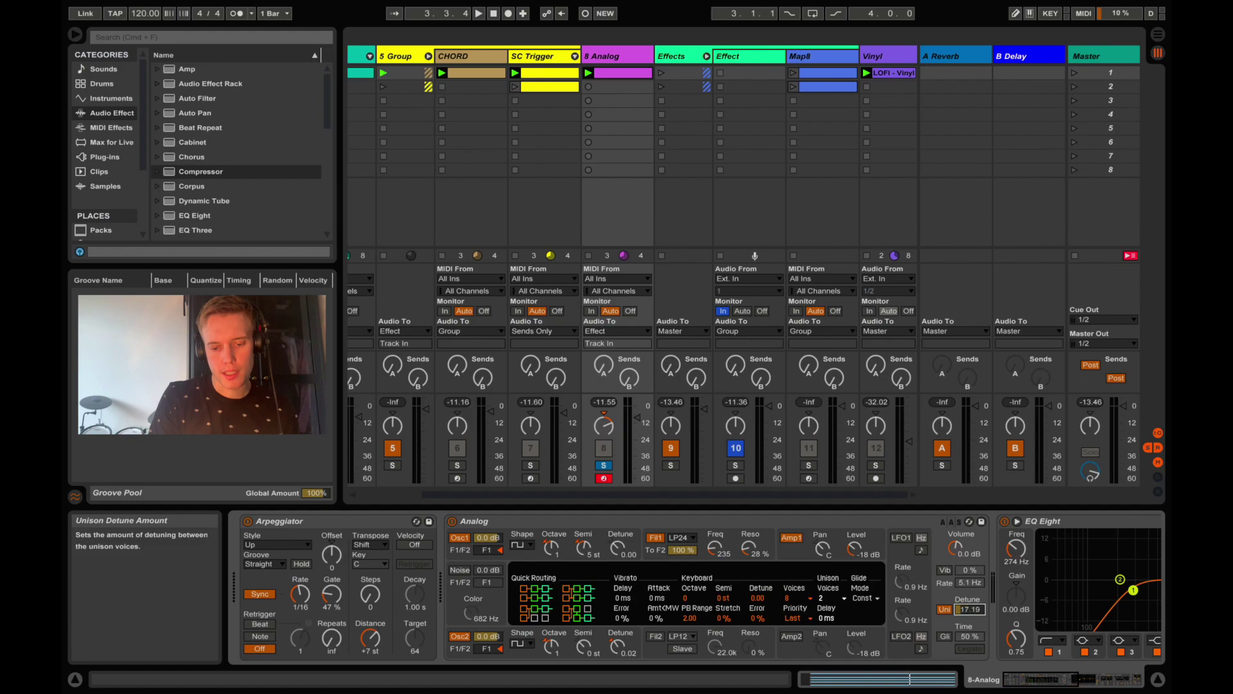
{"action": "key", "text": "space"}
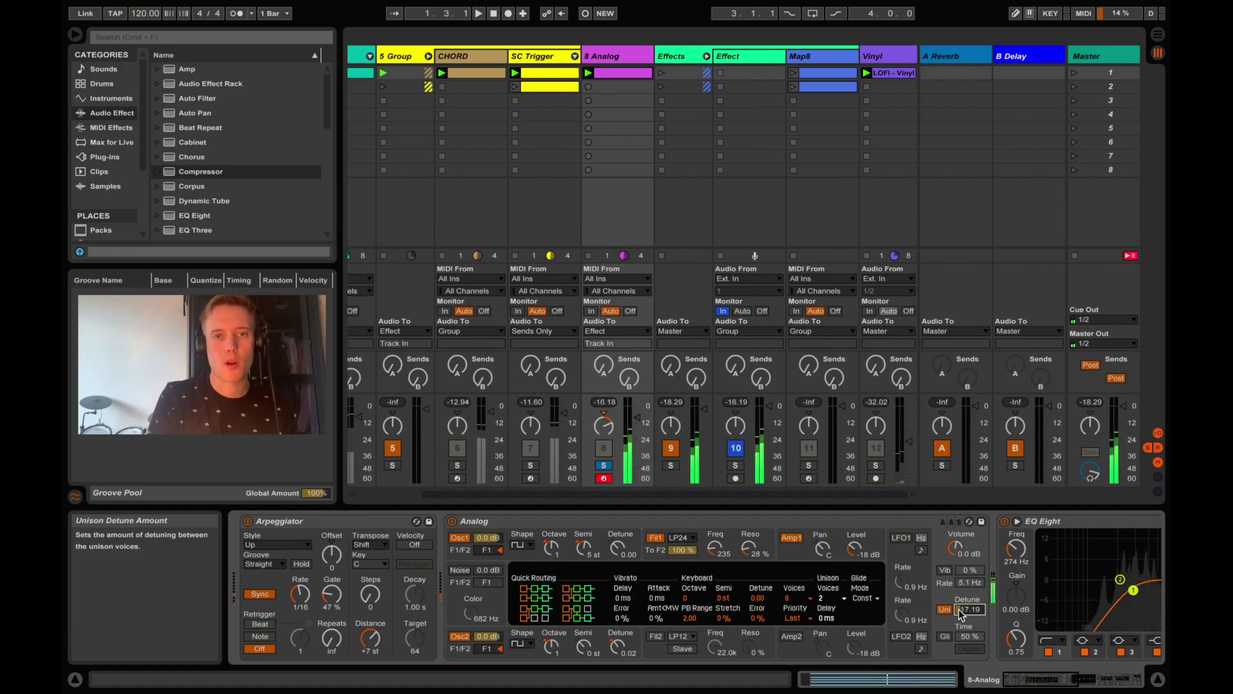
- Review the EQ Eight, Reverb and Ping Pong Delay after the Analog synth
{"action": "scroll", "coordinate": [895, 607], "scroll_direction": "right", "scroll_amount": 5}
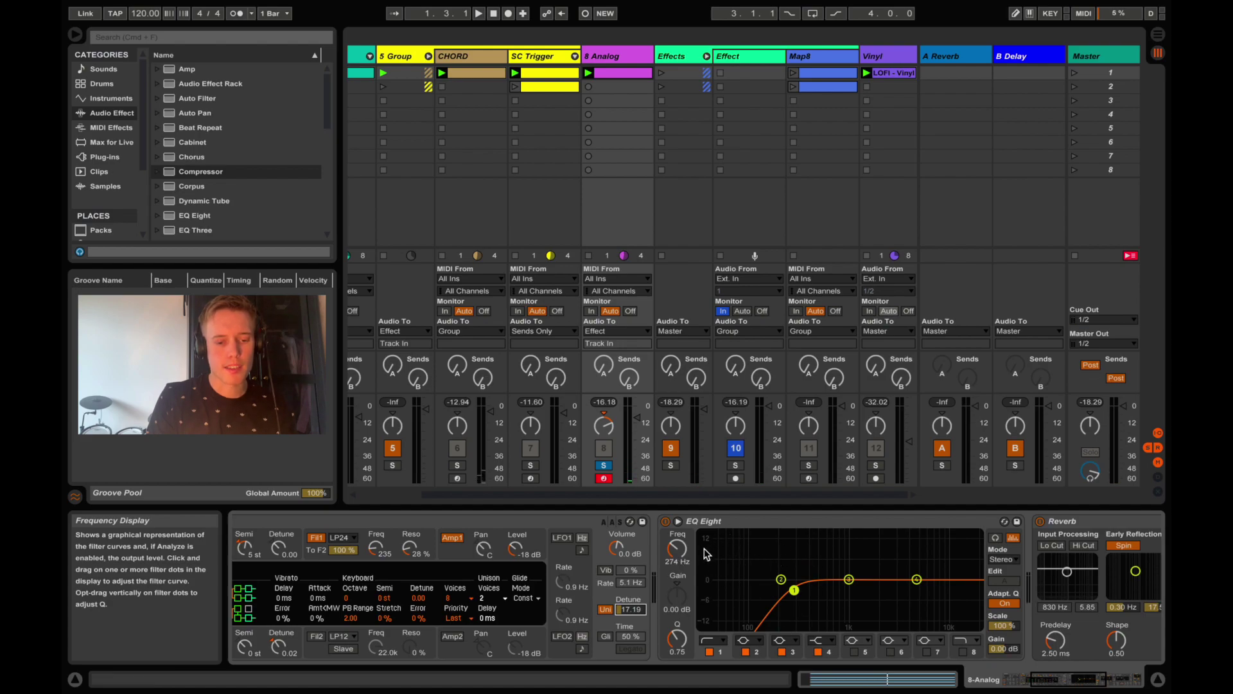
{"action": "scroll", "coordinate": [821, 585], "scroll_direction": "right", "scroll_amount": 3}
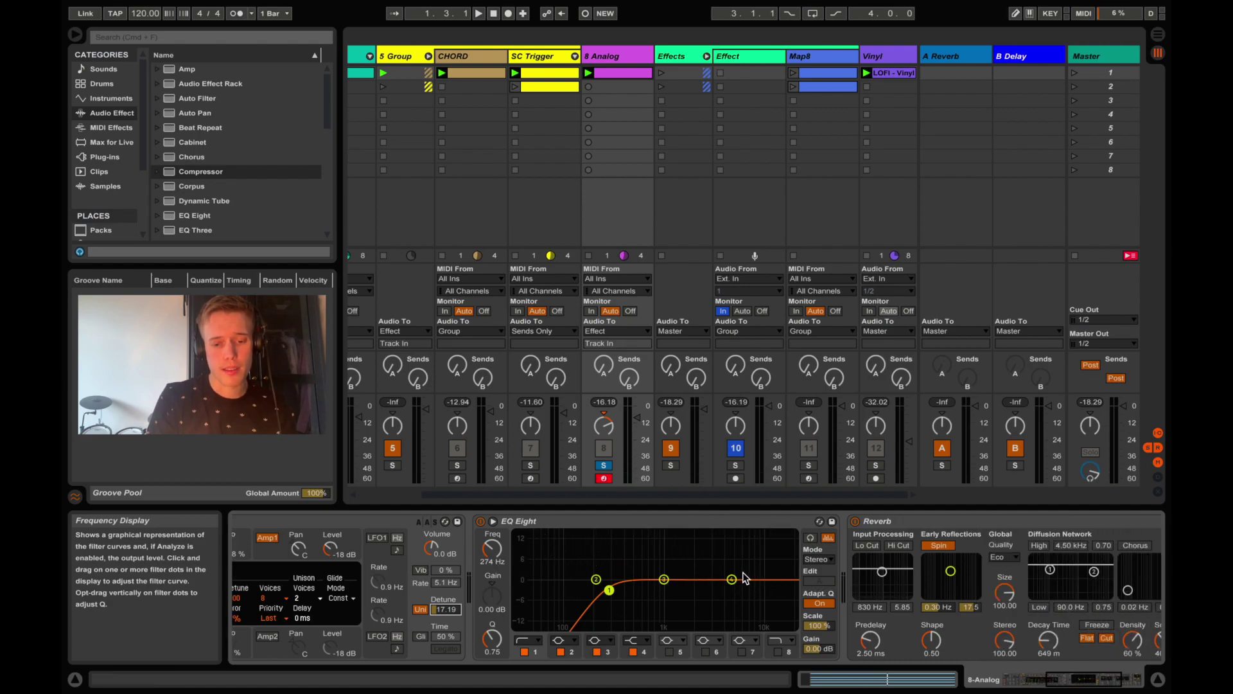
{"action": "scroll", "coordinate": [744, 577], "scroll_direction": "right", "scroll_amount": 4}
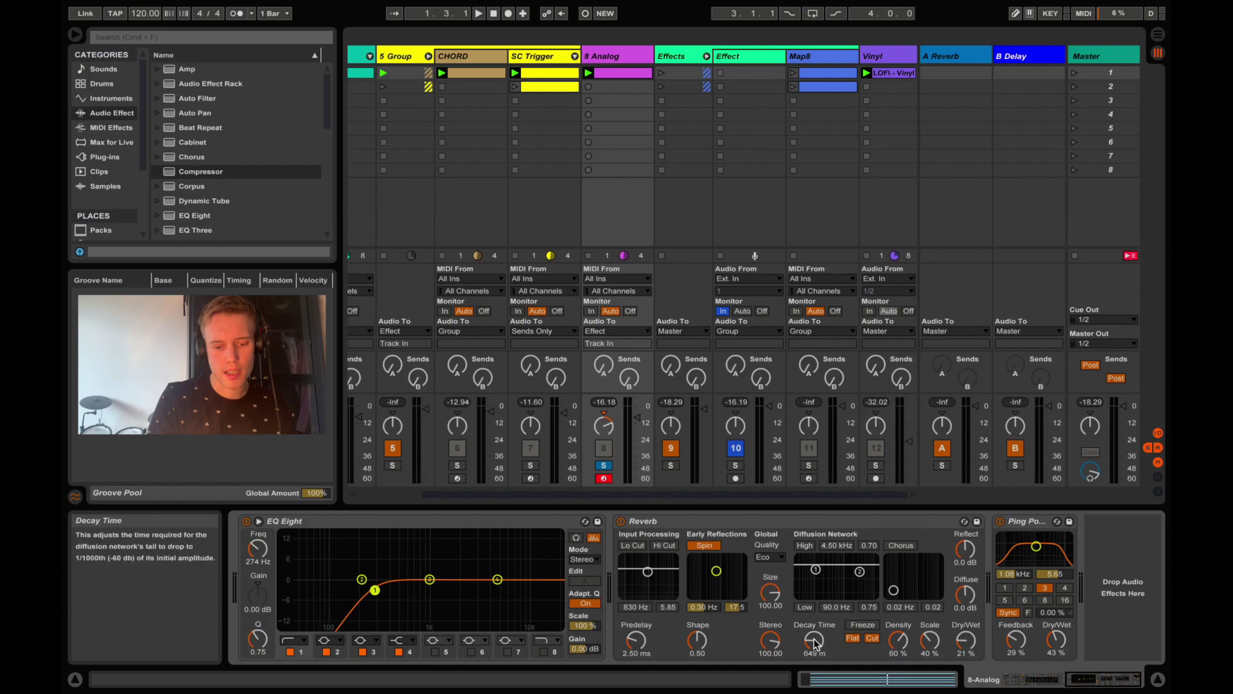
- Set the Reverb's Dry/Wet on the 8 Analog track to 25% and turn off the track's solo
{"action": "left_click_drag", "start_coordinate": [965, 640], "coordinate": [965, 635]}
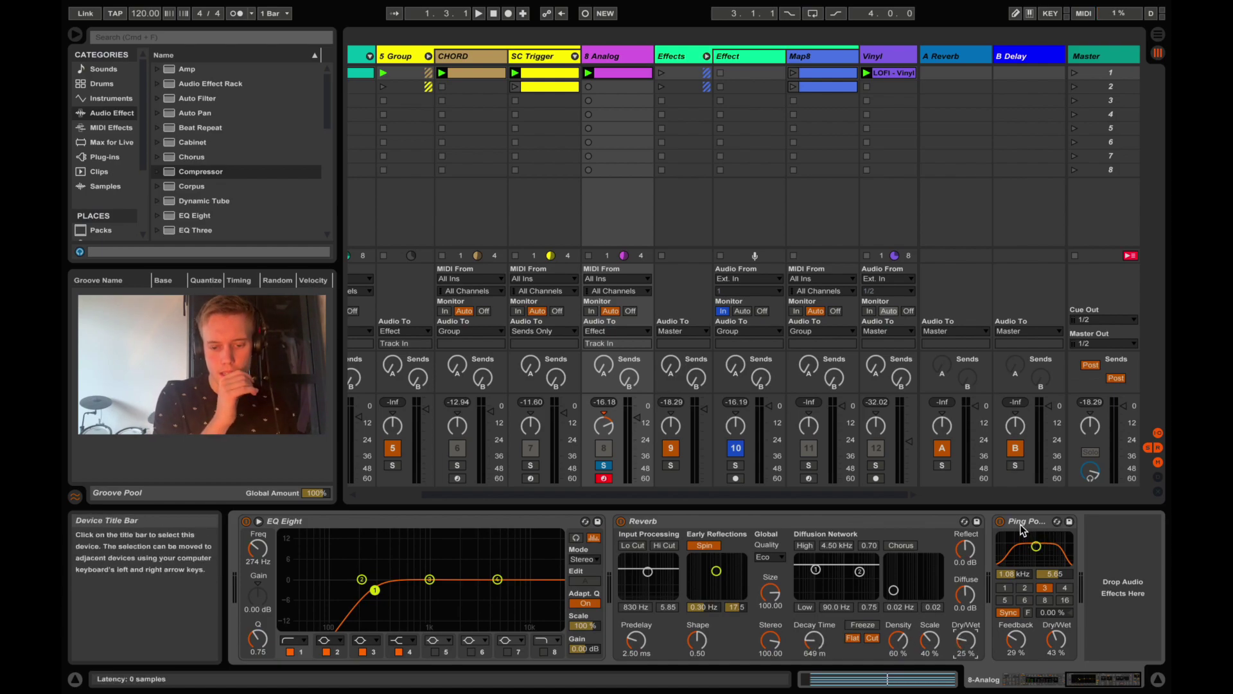
{"action": "left_click", "coordinate": [604, 464]}
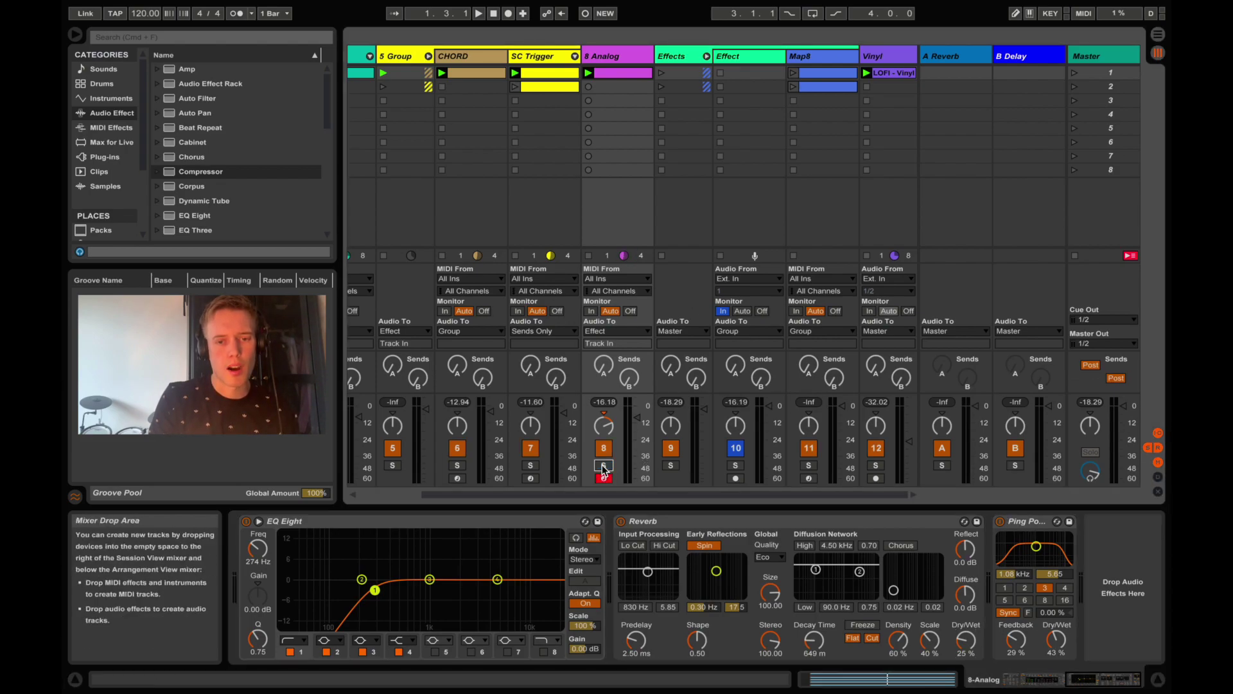
- Show the Vinyl clip's waveform and the track's EQ Eight, and listen to the Vinyl track soloed before unsoloing it
{"action": "left_click", "coordinate": [890, 72]}
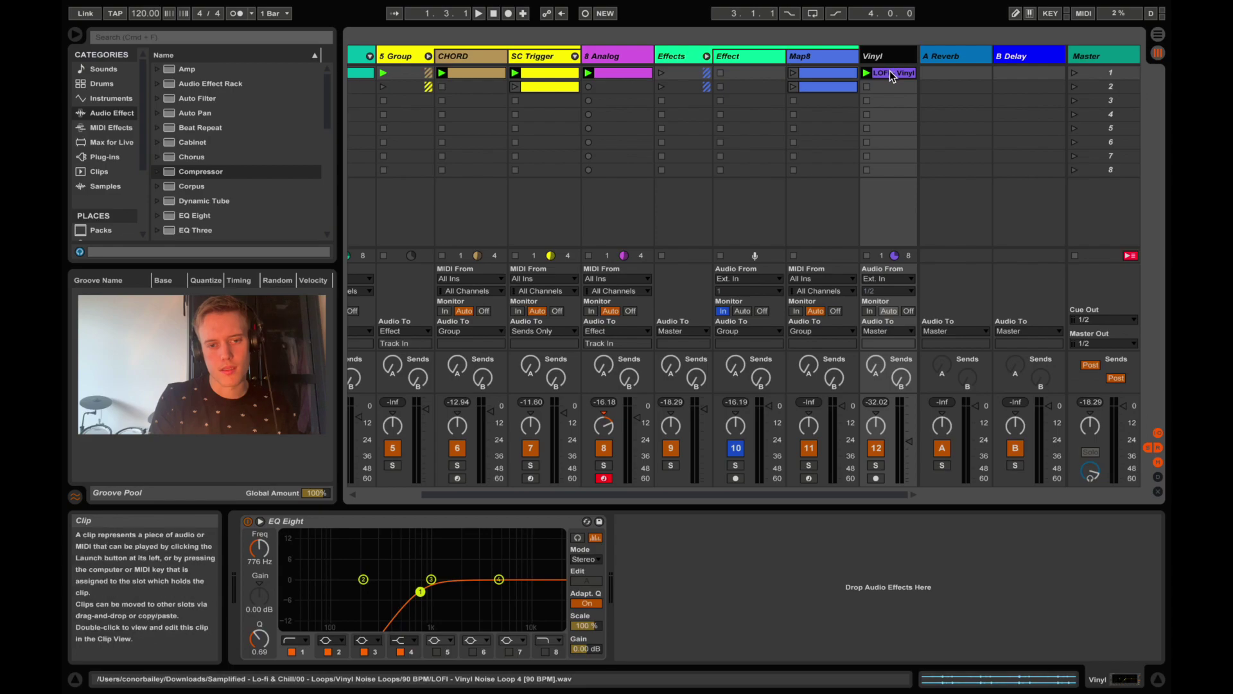
{"action": "double_click", "coordinate": [889, 73]}
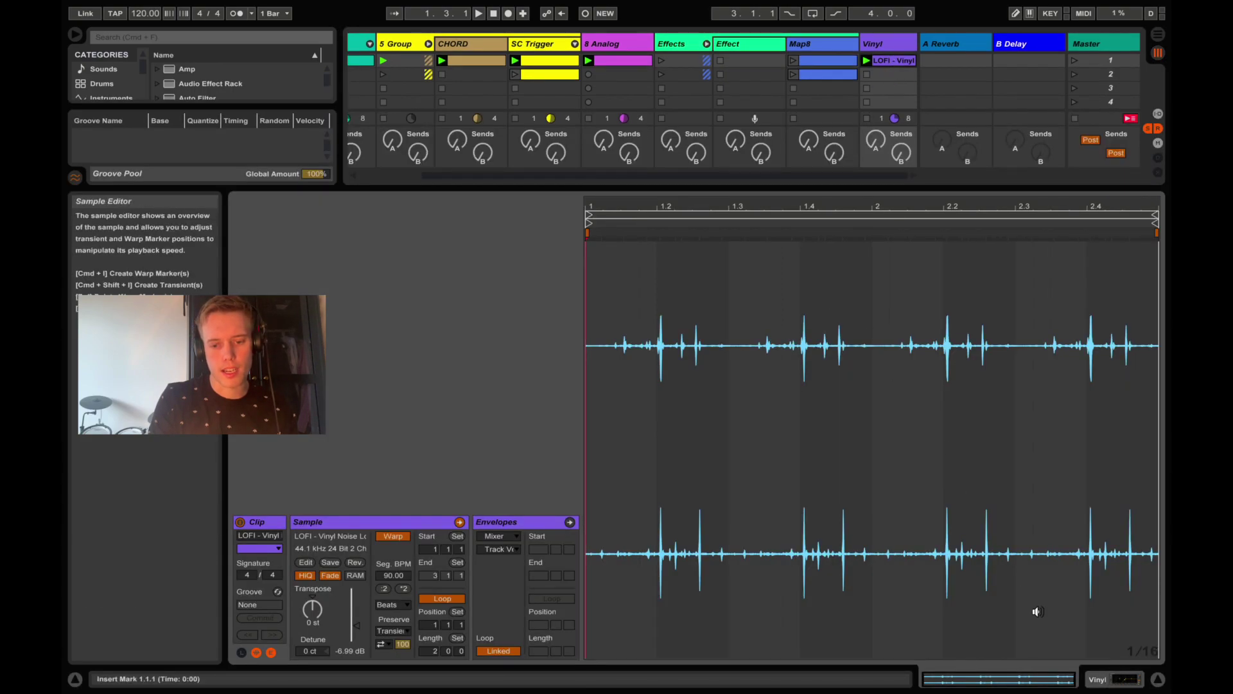
{"action": "left_click", "coordinate": [1117, 679]}
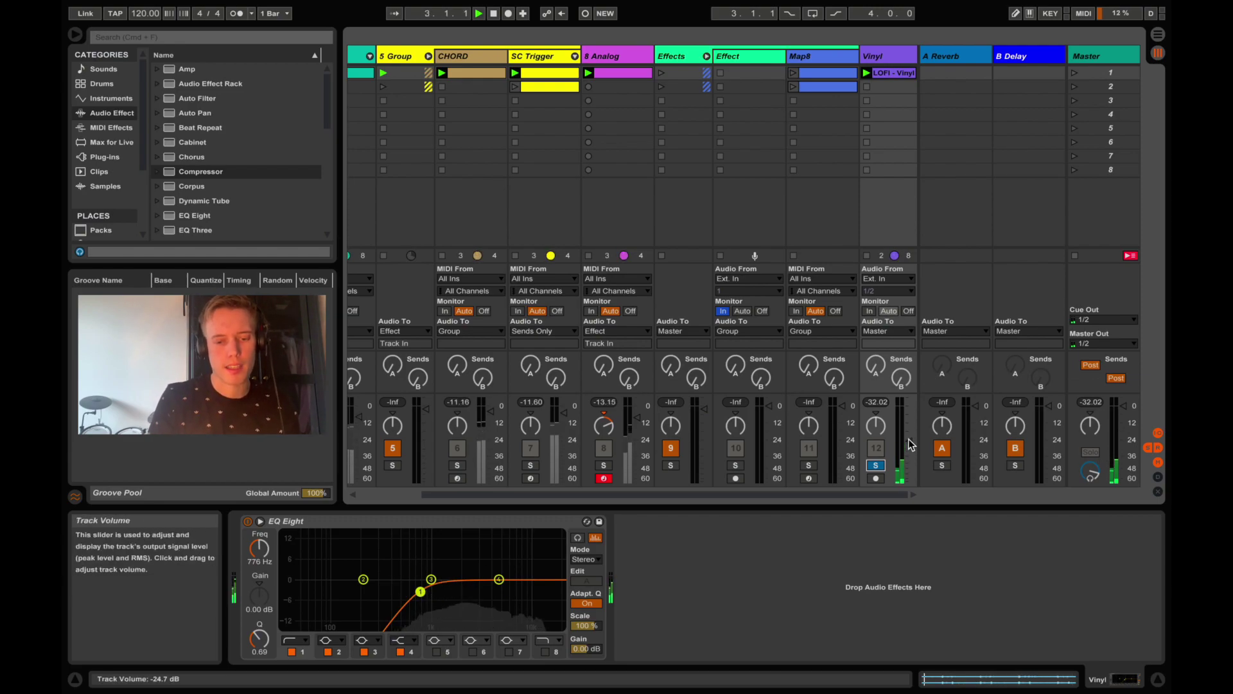
{"action": "left_click", "coordinate": [872, 465]}
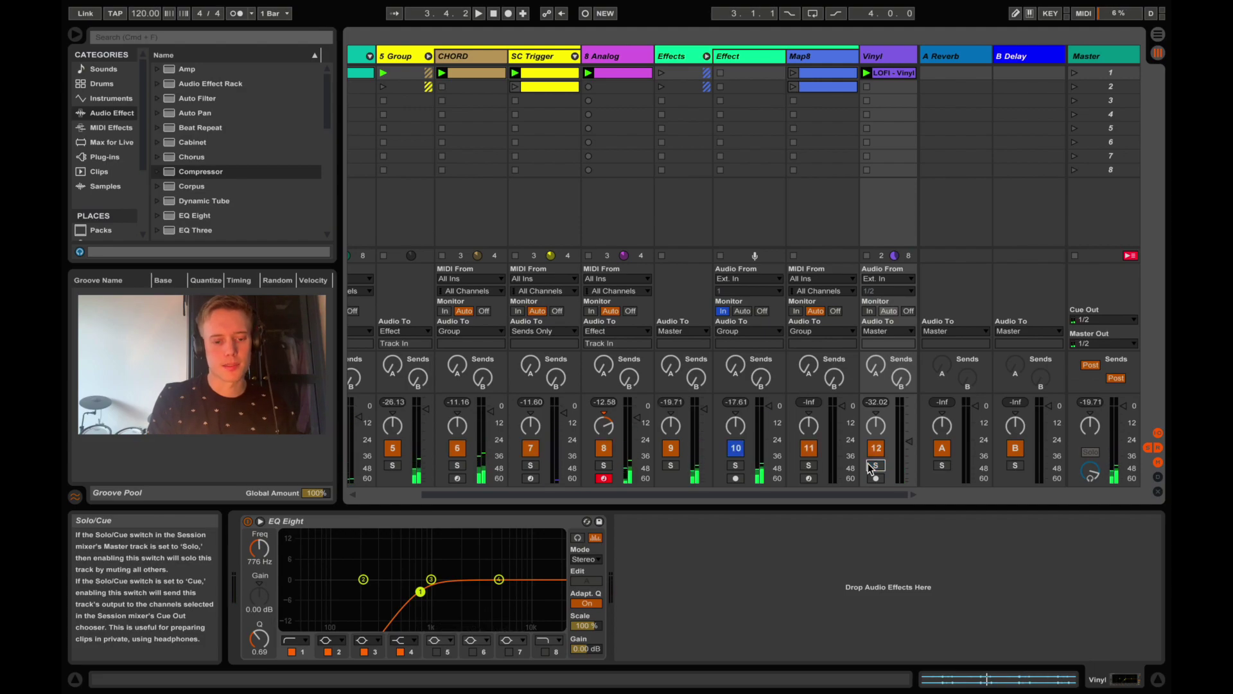
- Play the full loop and set the Filter 1 frequency of the 8 Analog synth to 290
{"action": "key", "text": "space"}
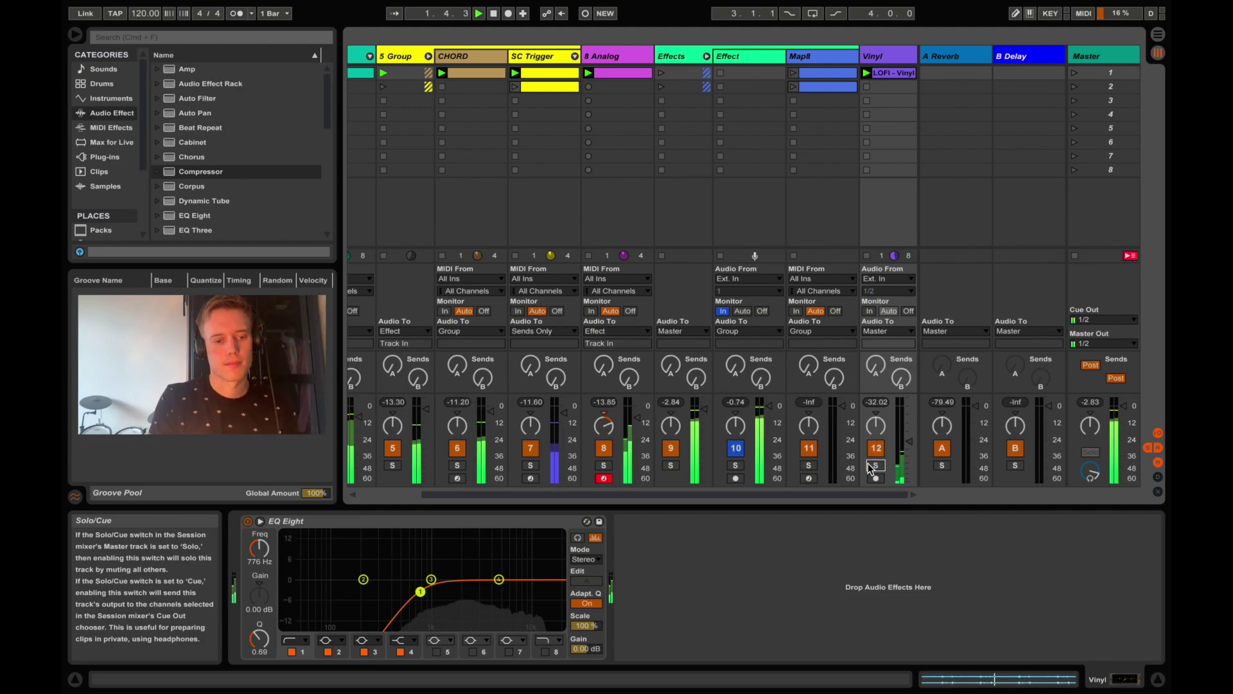
{"action": "scroll", "coordinate": [658, 174], "scroll_direction": "left", "scroll_amount": 3}
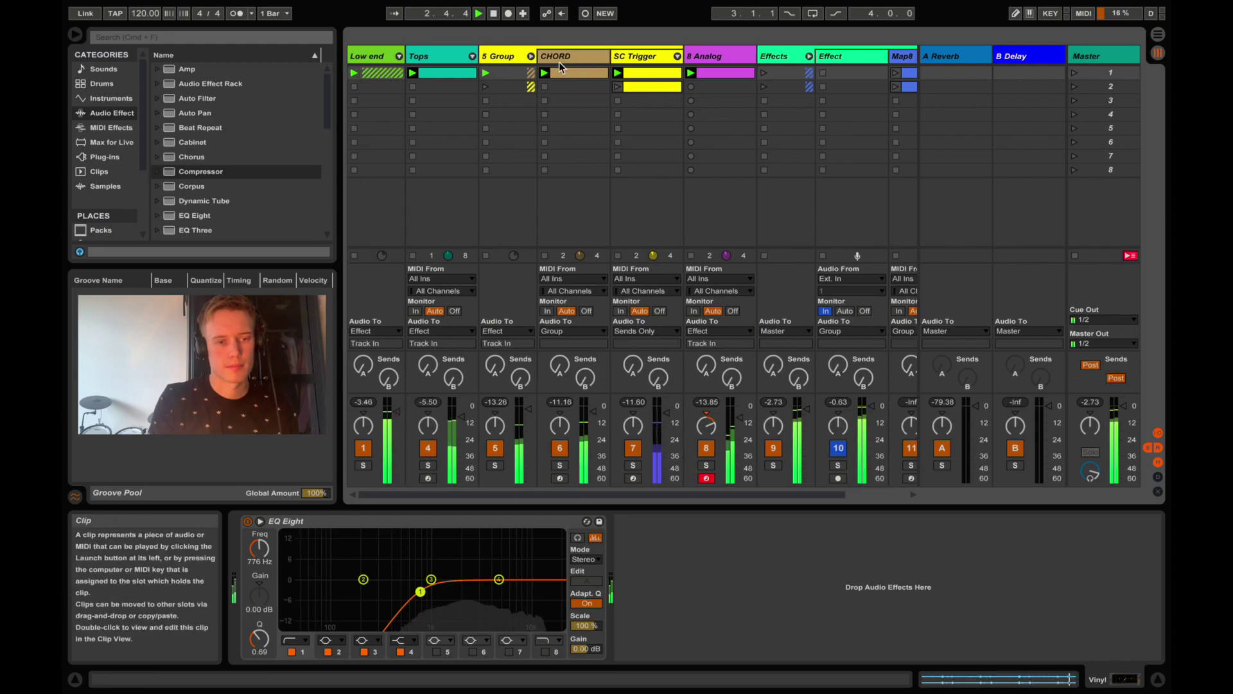
{"action": "left_click", "coordinate": [695, 57]}
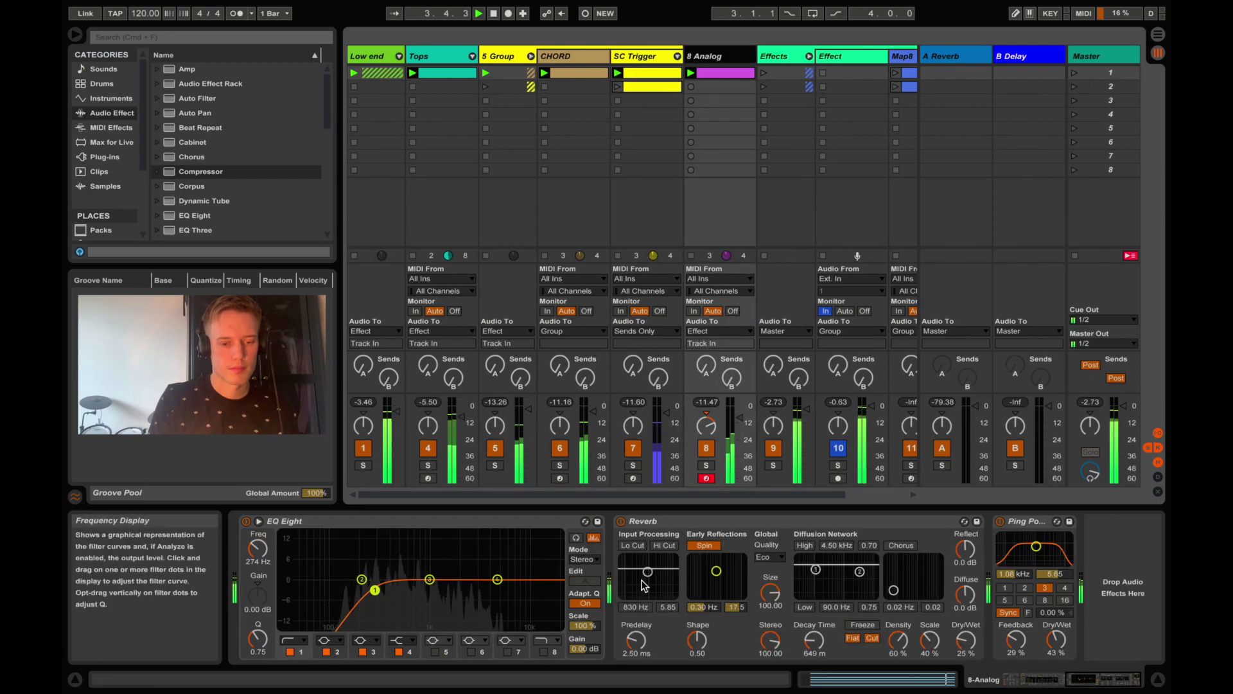
{"action": "scroll", "coordinate": [435, 551], "scroll_direction": "left", "scroll_amount": 5}
{"action": "mouse_move", "coordinate": [435, 551]}
{"action": "left_mouse_down"}
{"action": "mouse_move", "coordinate": [435, 537]}
{"action": "mouse_move", "coordinate": [435, 547]}
{"action": "left_mouse_up"}
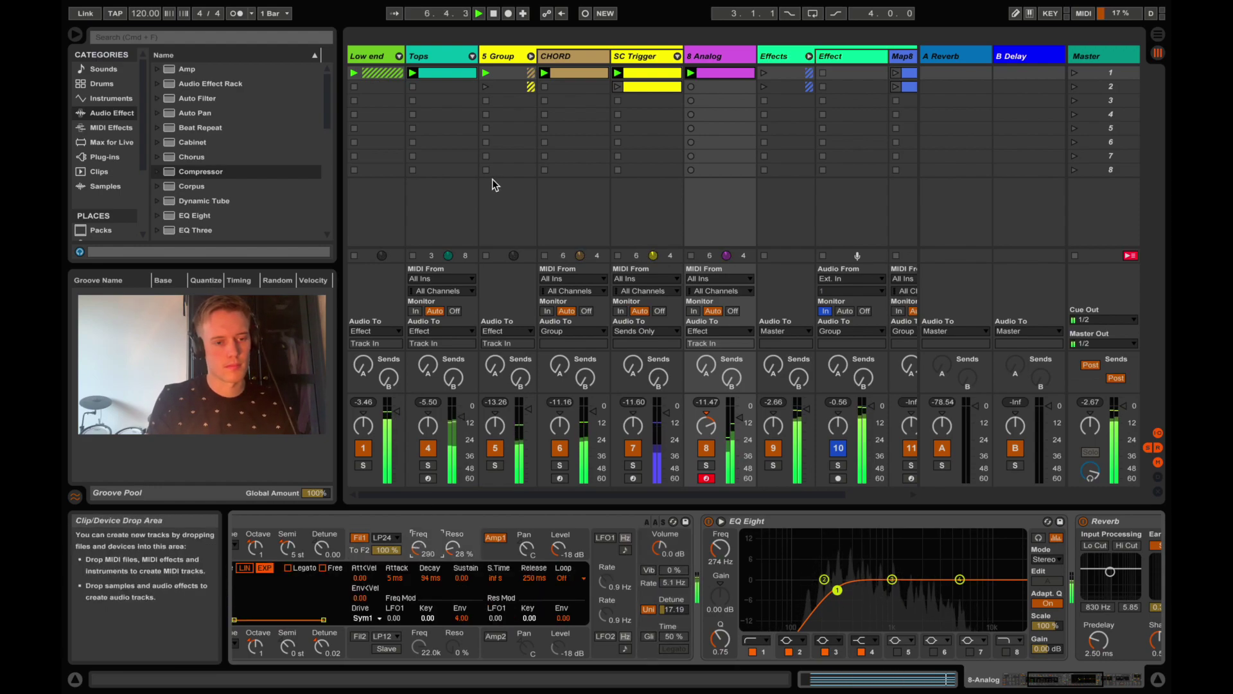
- Launch the second Map8 clip and raise the 8 Analog synth's Filter 1 frequency to 825 during playback
{"action": "key", "text": "2"}
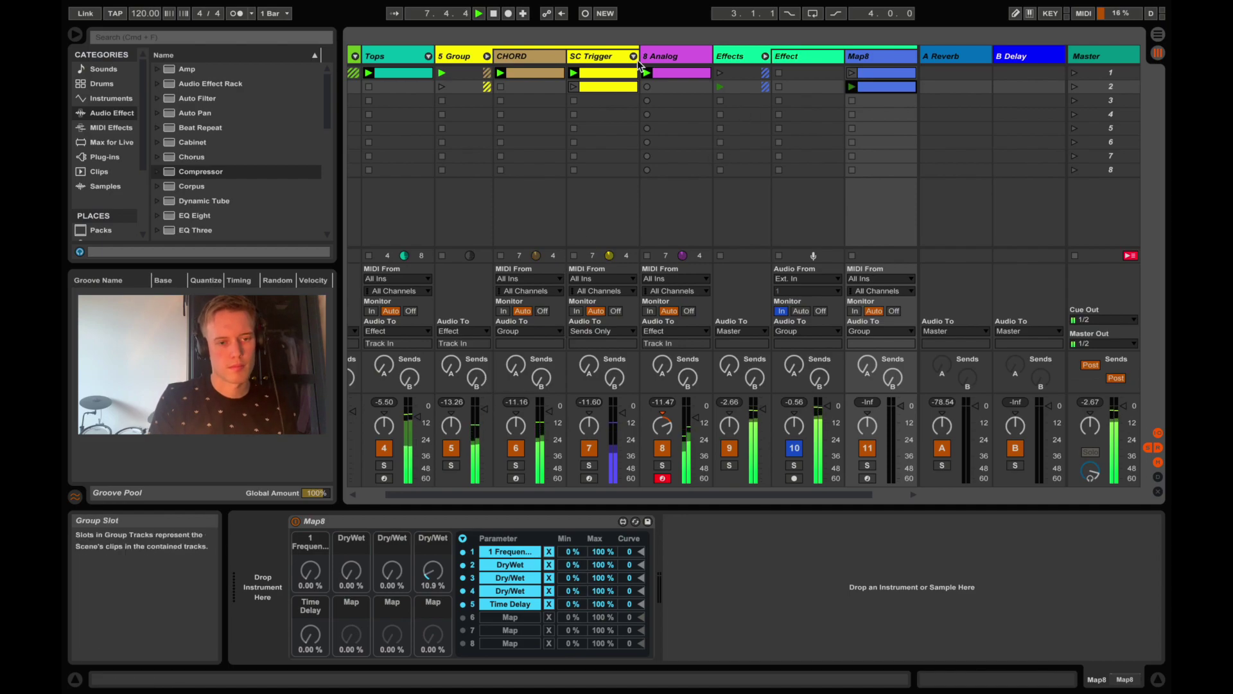
{"action": "left_click", "coordinate": [671, 57]}
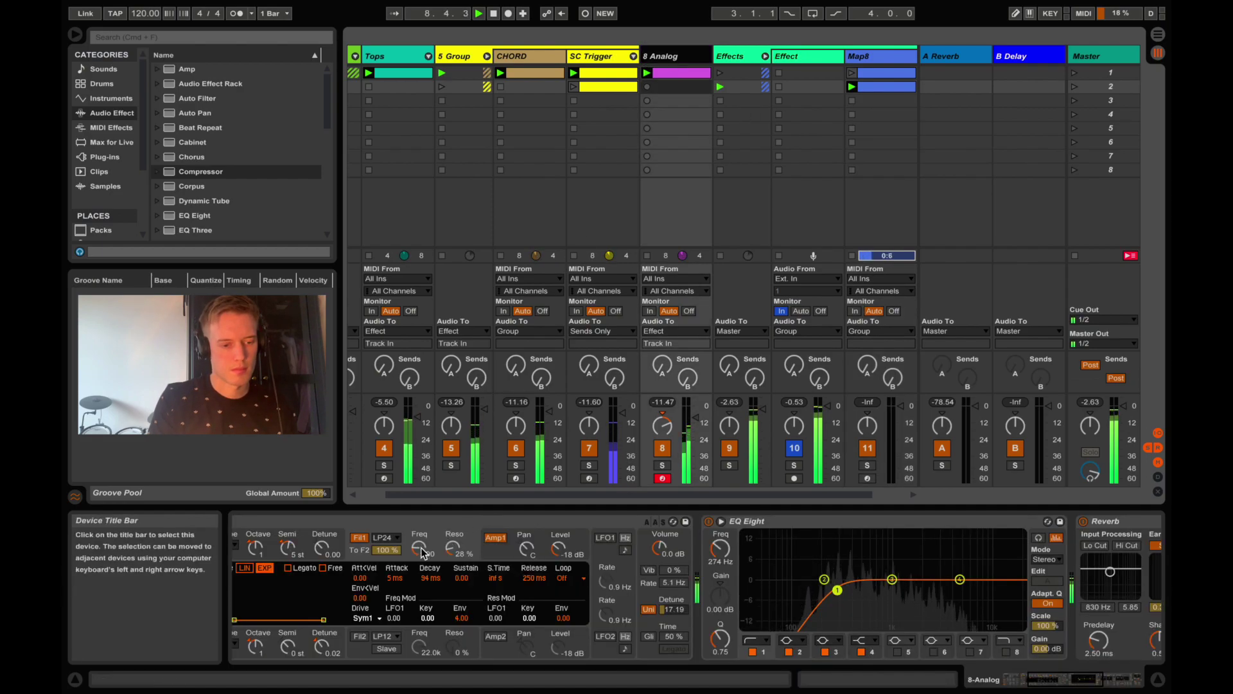
{"action": "left_click_drag", "start_coordinate": [423, 552], "coordinate": [423, 549]}
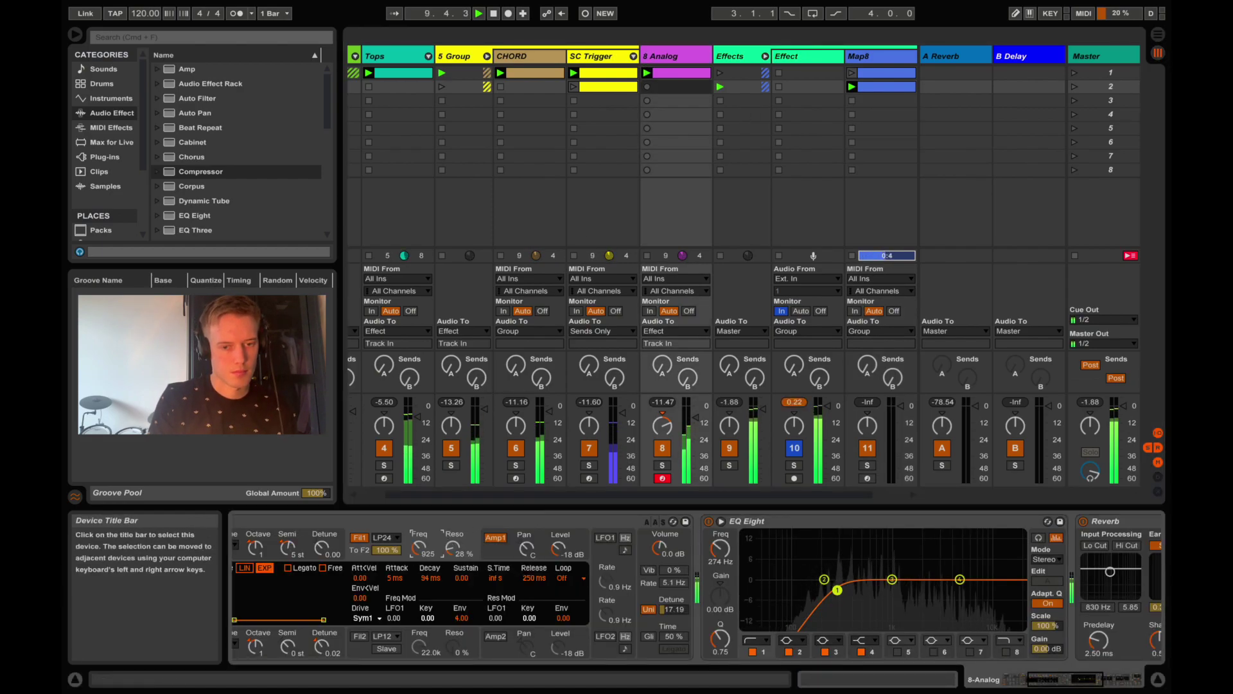